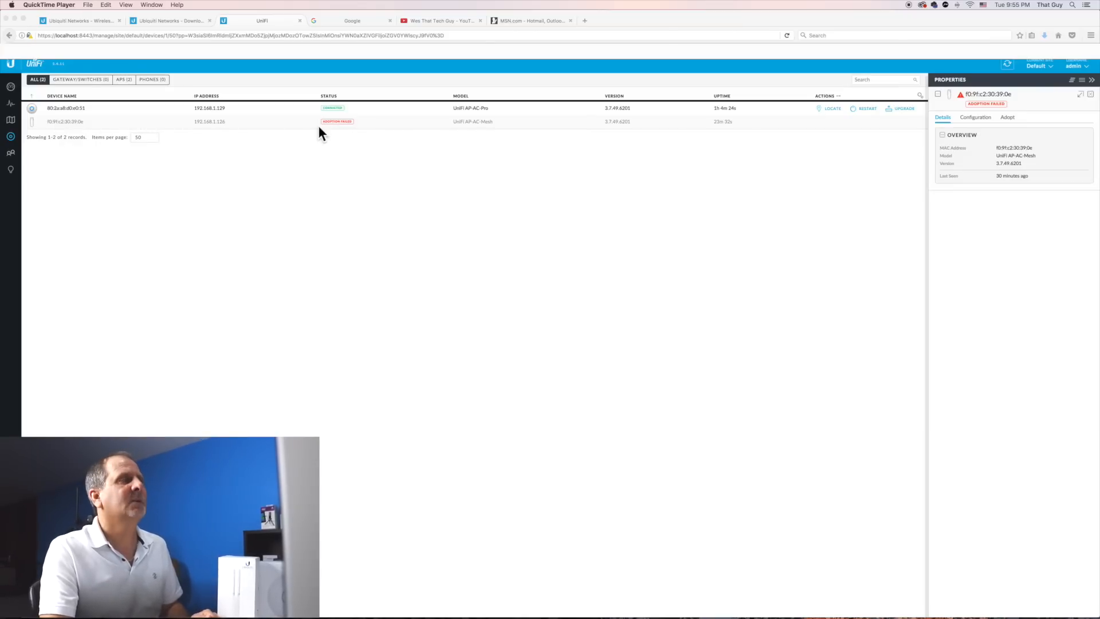
Step: Open the UniFi category of the Ubiquiti downloads page and review the available firmware and controller software
{"action": "left_click", "coordinate": [338, 122]}
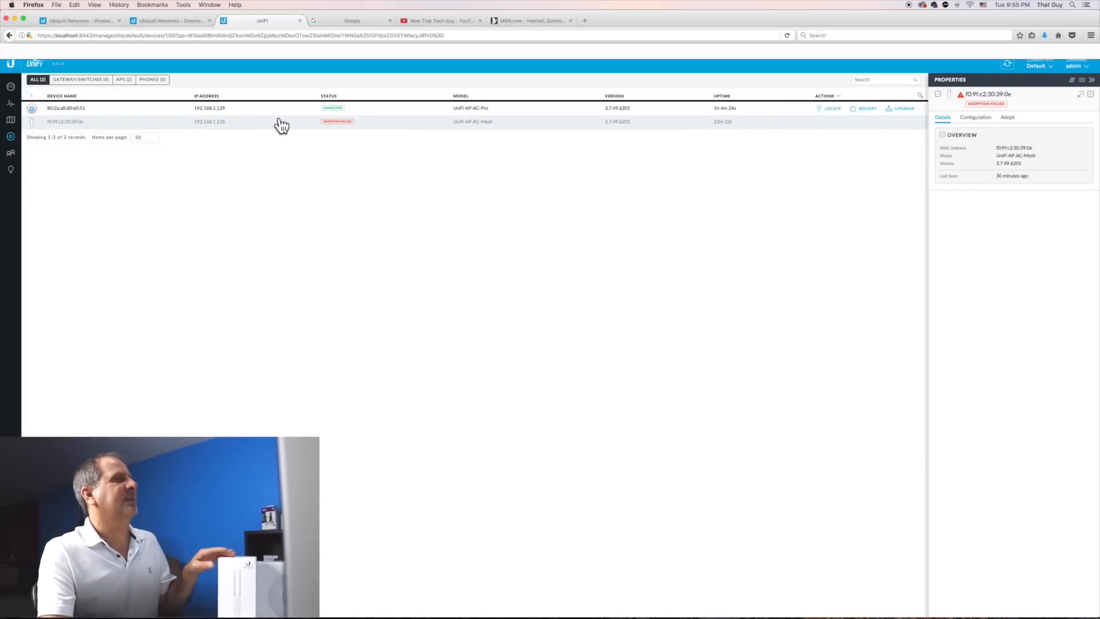
{"action": "left_click", "coordinate": [101, 21]}
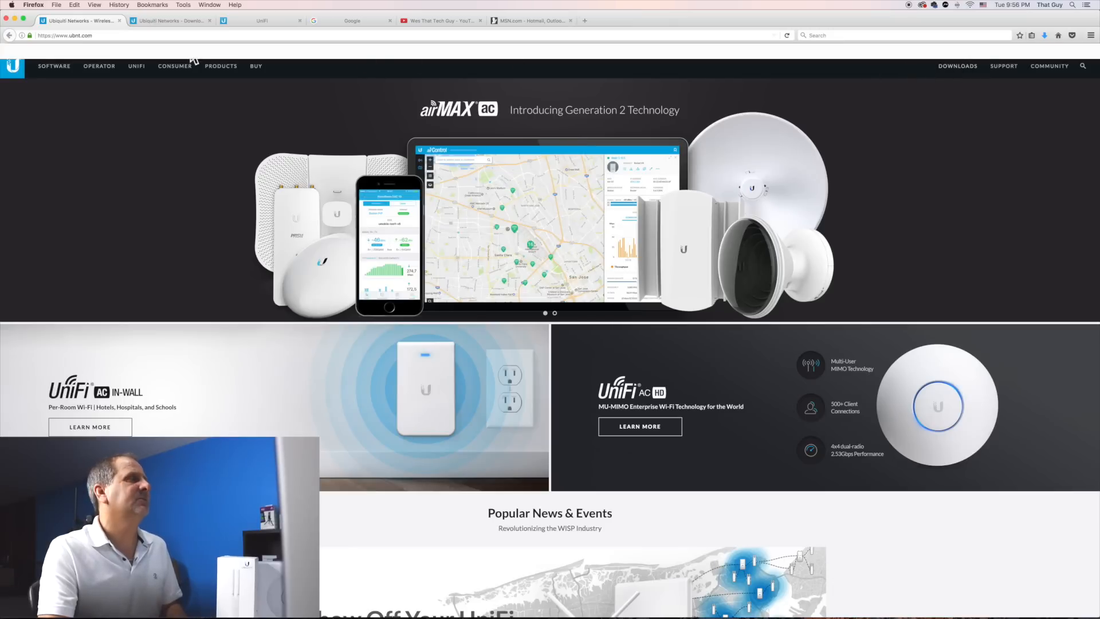
{"action": "left_click", "coordinate": [160, 22]}
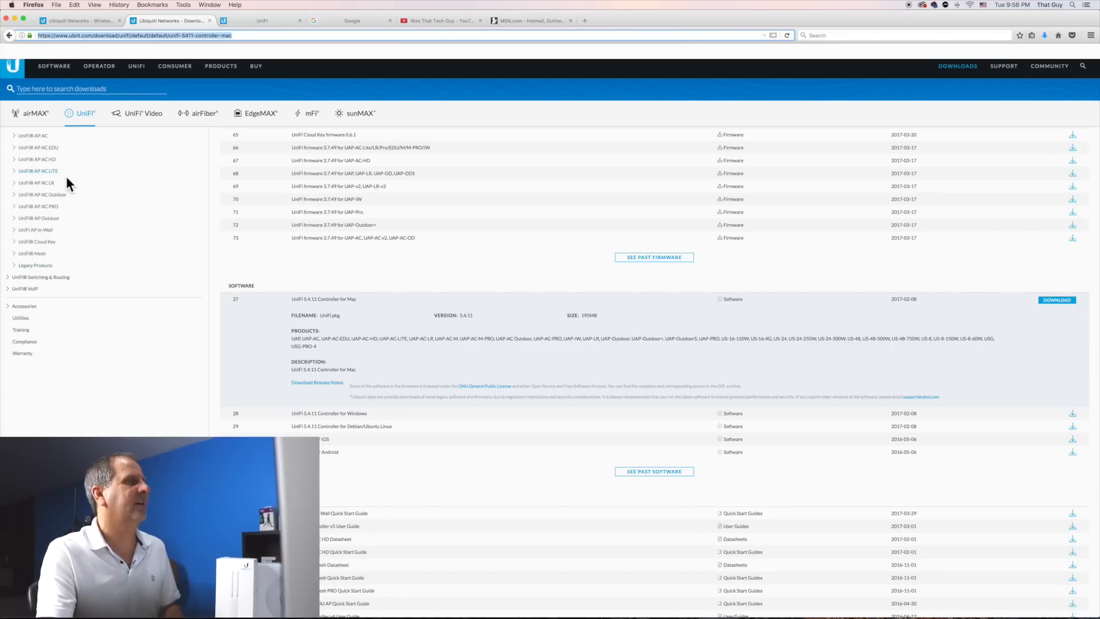
{"action": "left_click", "coordinate": [86, 114]}
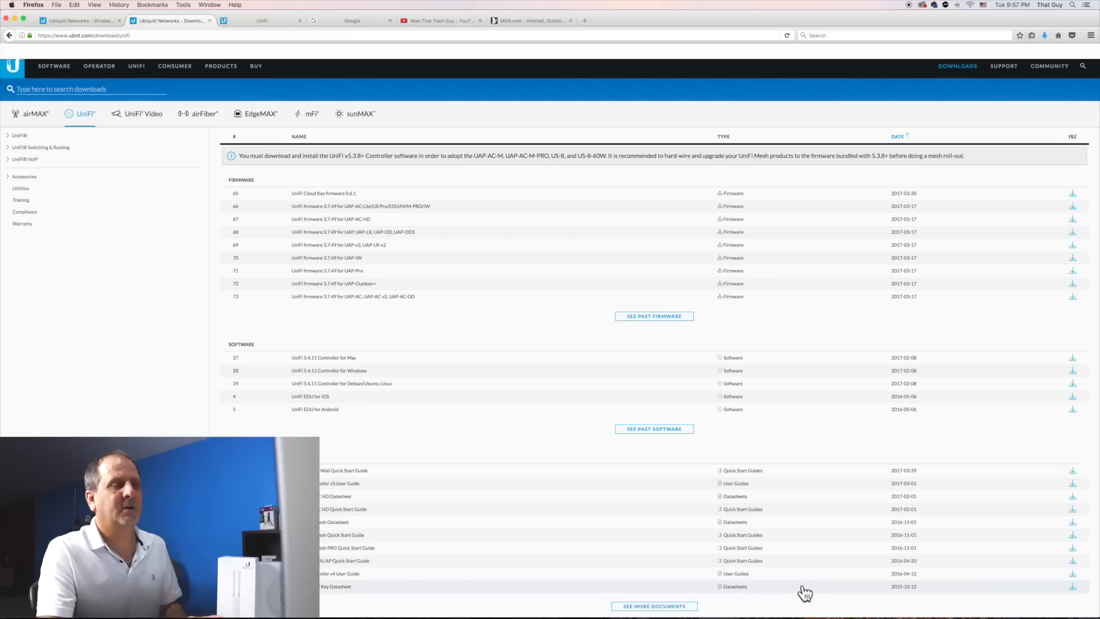
Step: Check the UniFi Controller launcher window, then hide it and return to the controller's web interface
{"action": "mouse_move", "coordinate": [817, 617]}
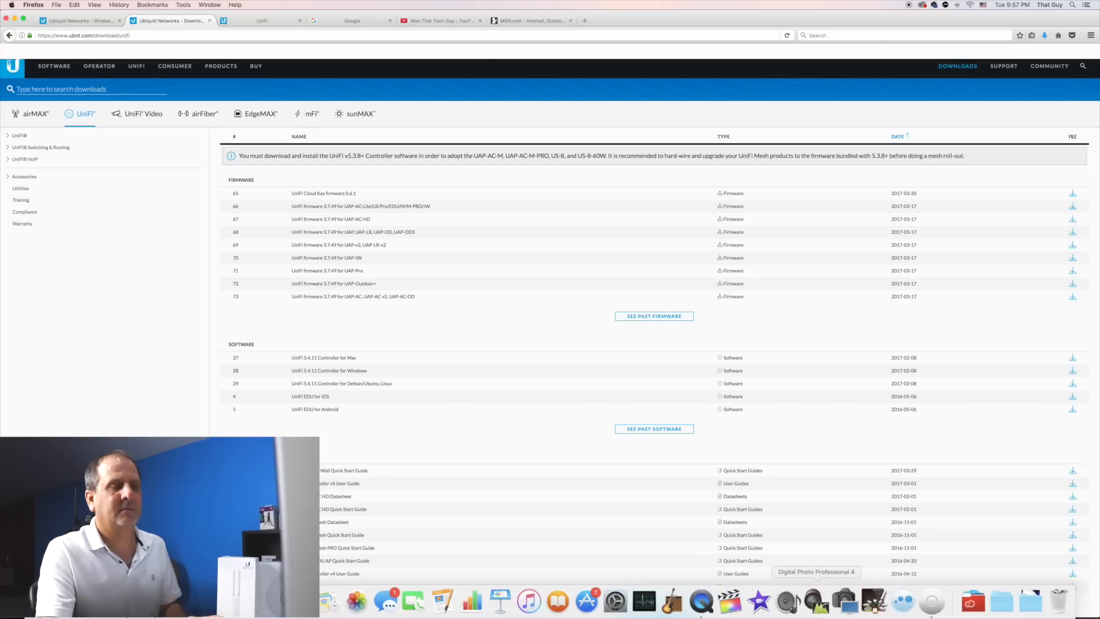
{"action": "left_click", "coordinate": [934, 602]}
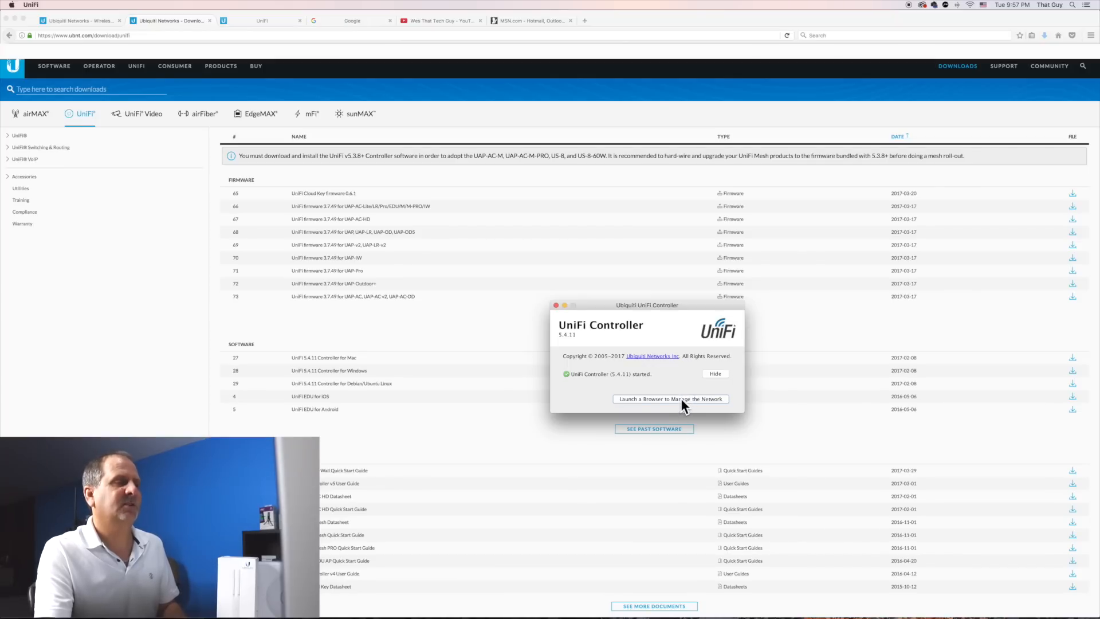
{"action": "left_click", "coordinate": [712, 373]}
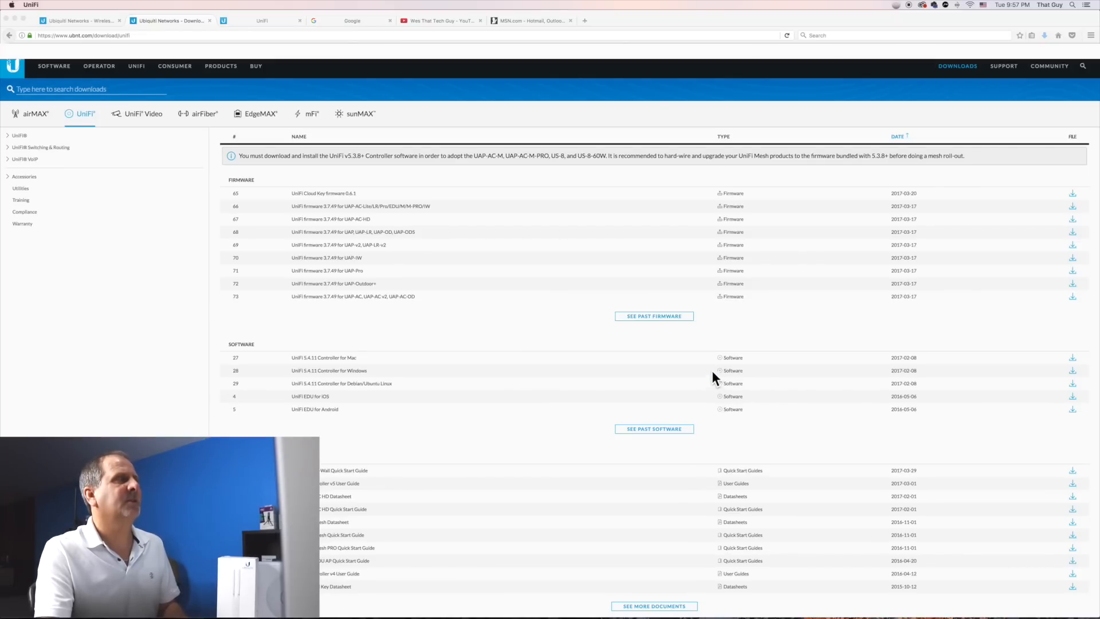
{"action": "left_click", "coordinate": [248, 16]}
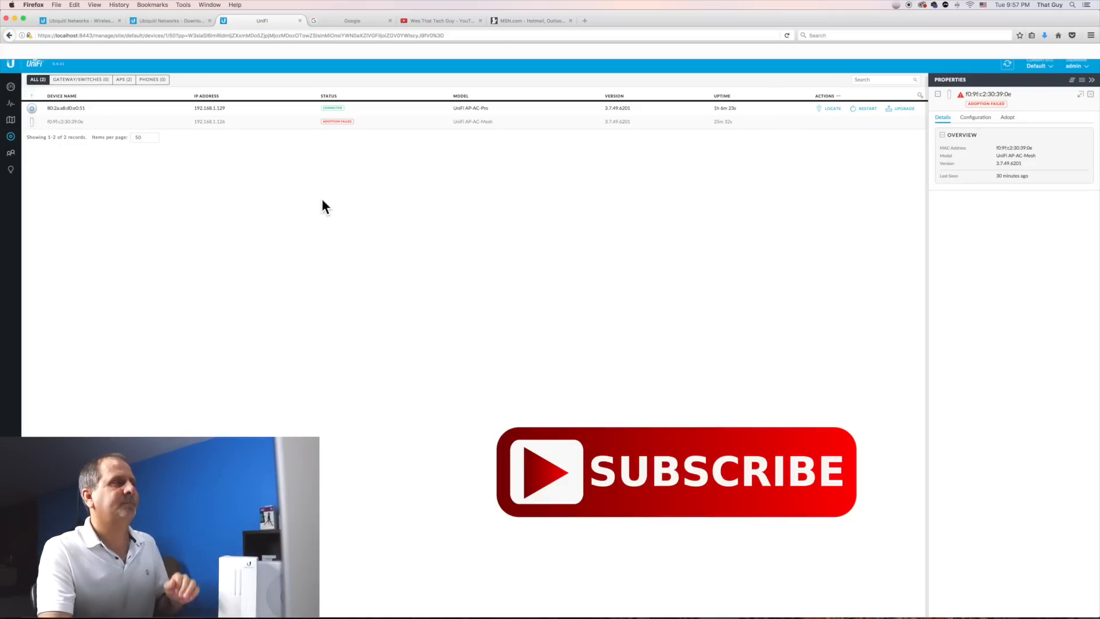
Step: Look through the site's dashboard, statistics overview and floor map
{"action": "left_click", "coordinate": [11, 88]}
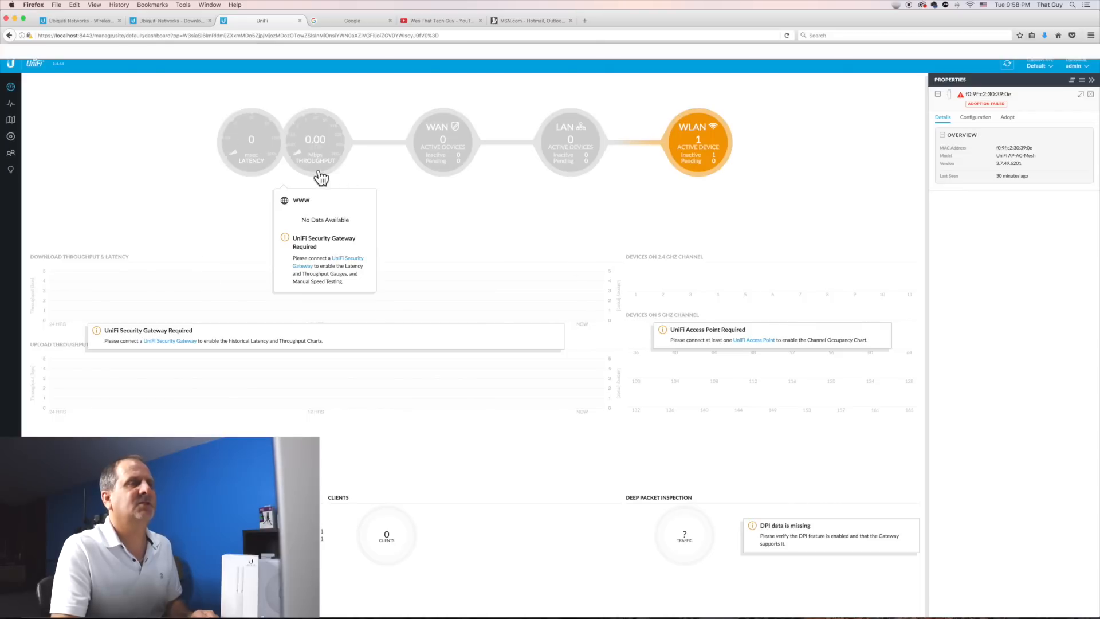
{"action": "mouse_move", "coordinate": [699, 170]}
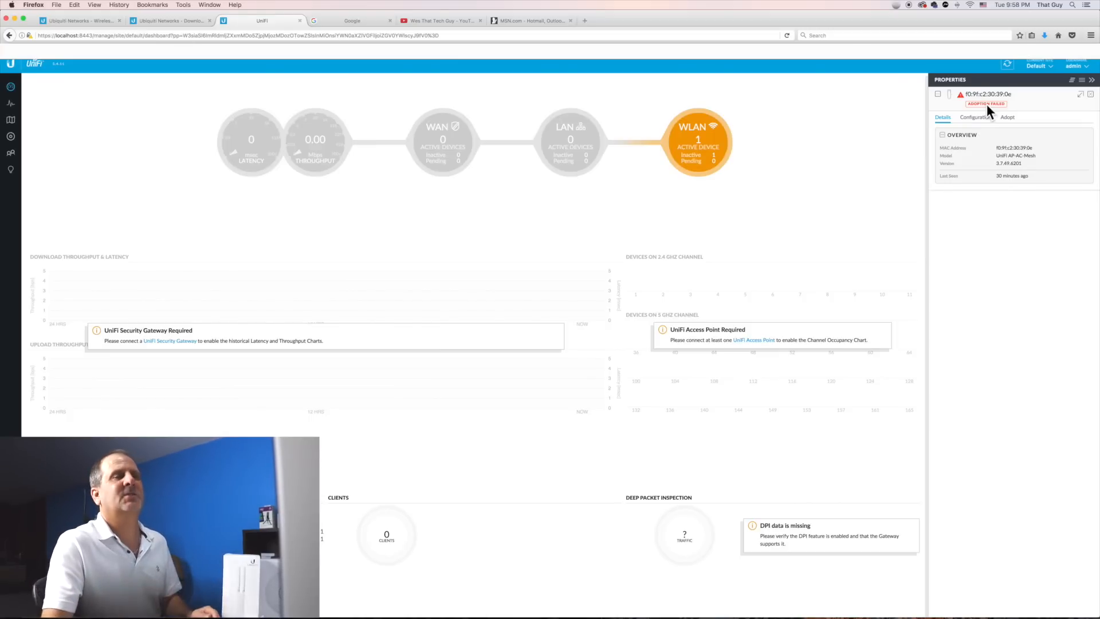
{"action": "mouse_move", "coordinate": [725, 144]}
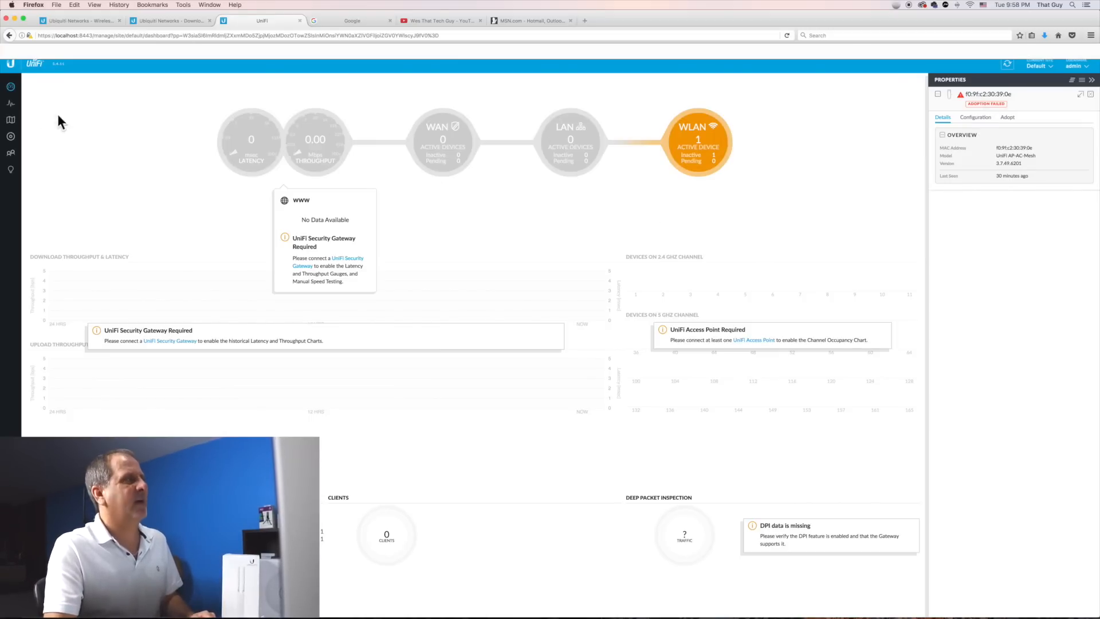
{"action": "left_click", "coordinate": [11, 107]}
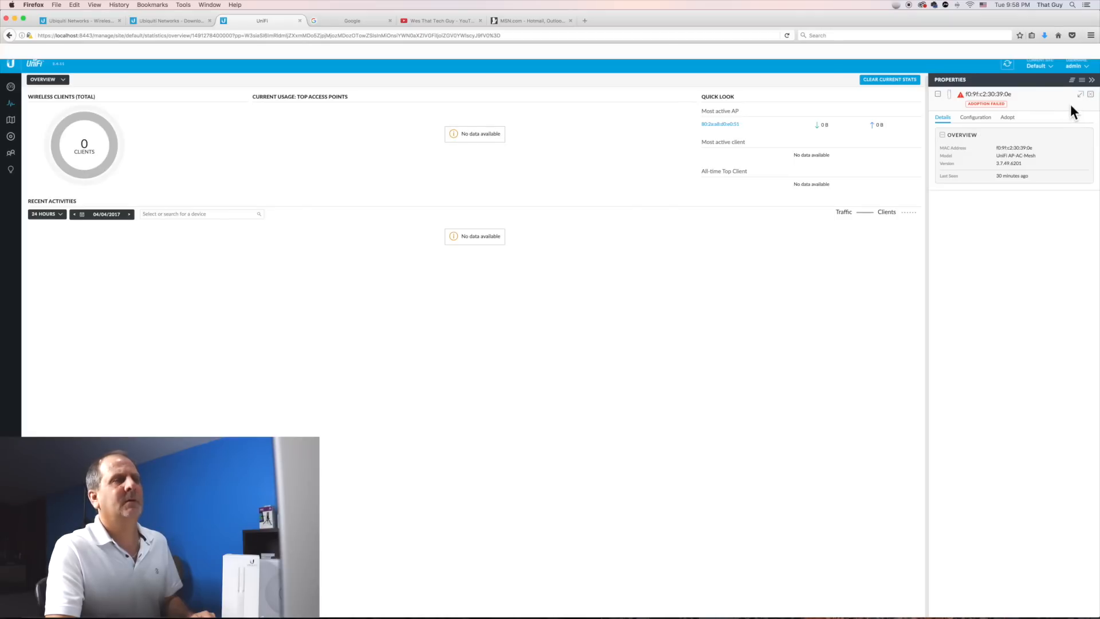
{"action": "left_click", "coordinate": [11, 119]}
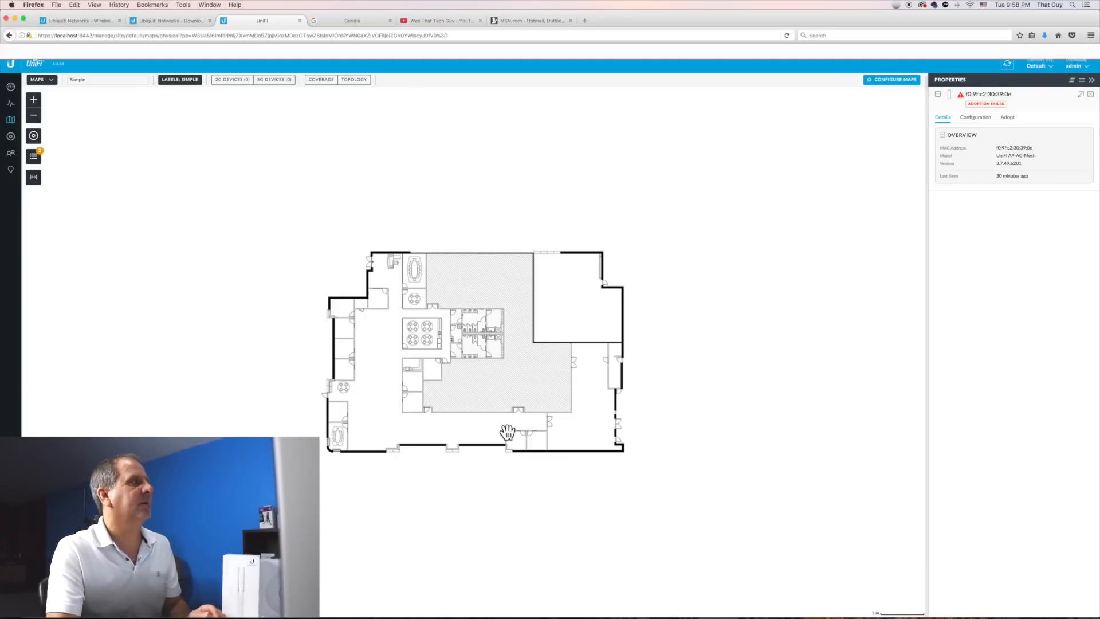
Step: Set the alias of the UniFi AP-AC-Mesh device to UAP AC MESH and save it
{"action": "left_click", "coordinate": [10, 138]}
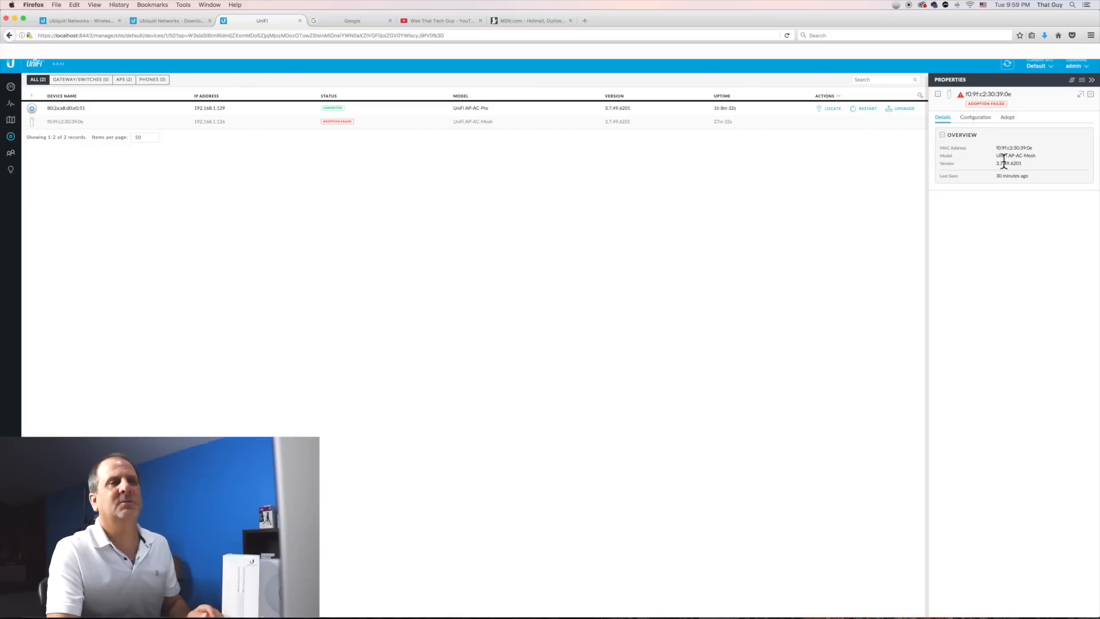
{"action": "left_click", "coordinate": [980, 118]}
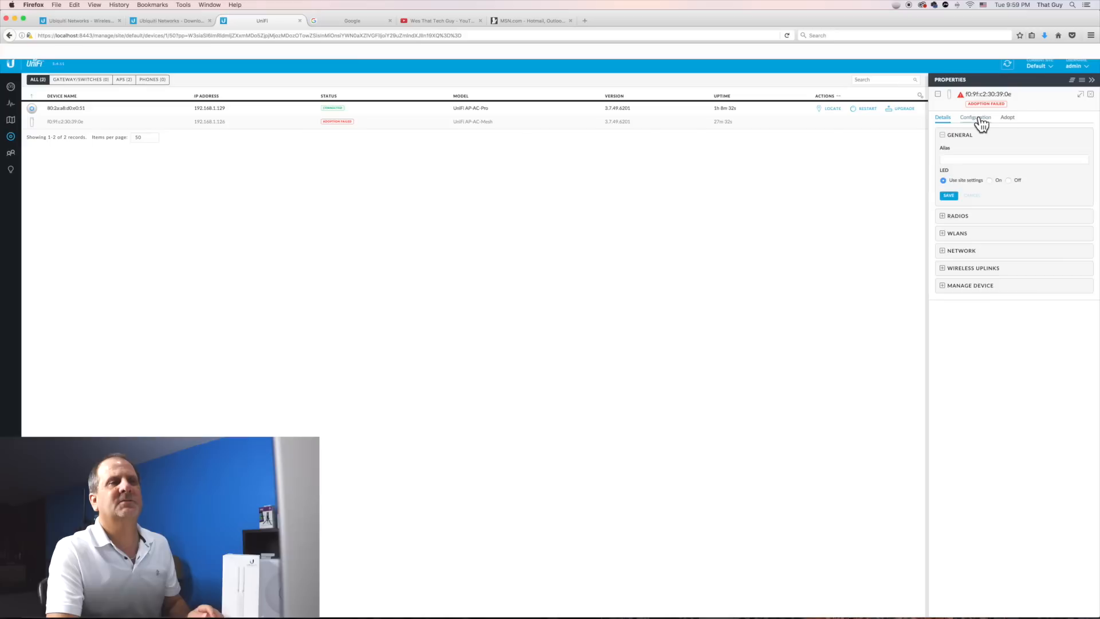
{"action": "left_click", "coordinate": [969, 158]}
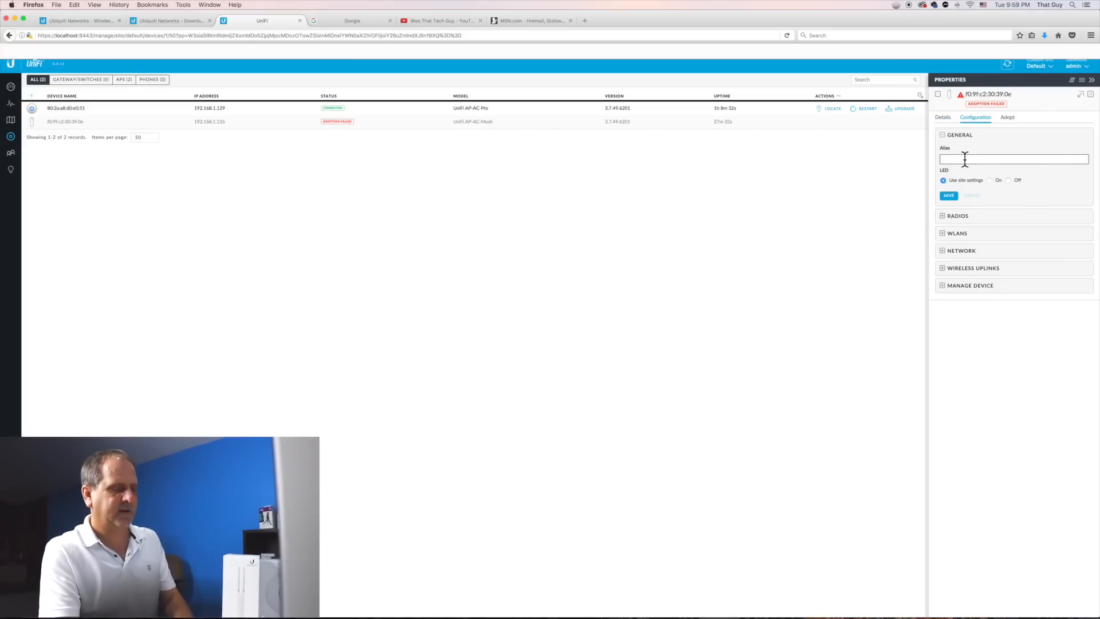
{"action": "type", "text": "UAP AC MESH"}
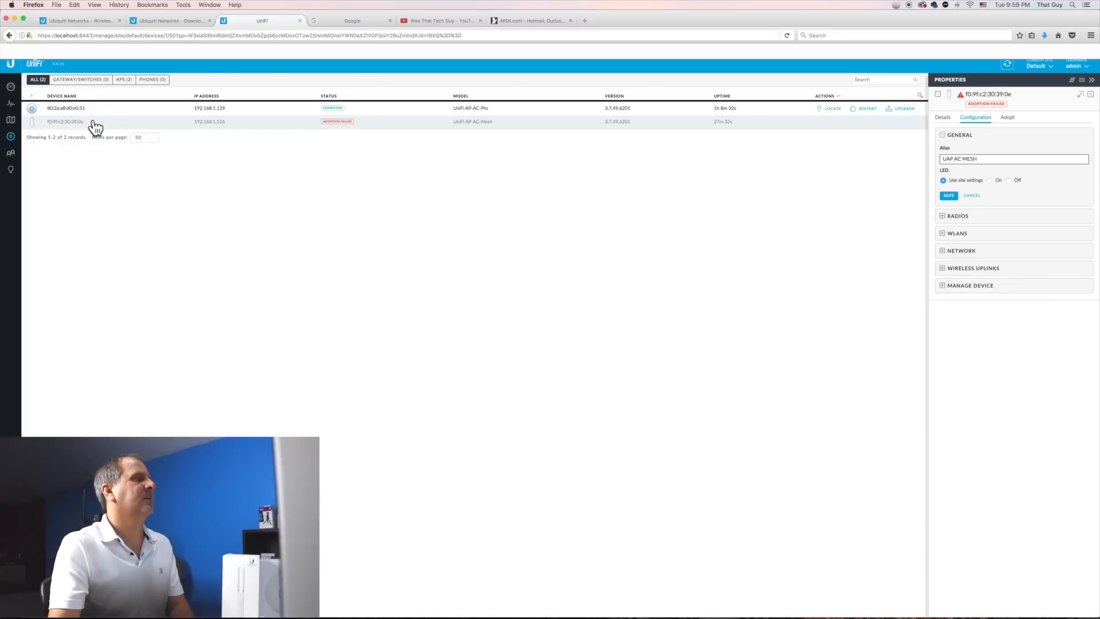
{"action": "left_click", "coordinate": [951, 196]}
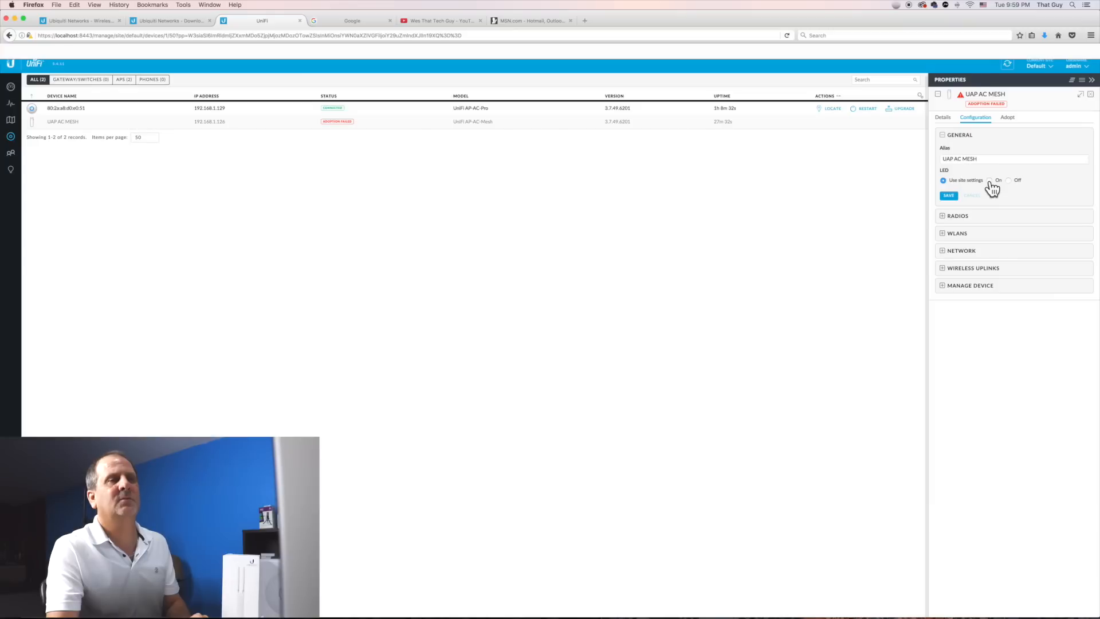
{"action": "left_click", "coordinate": [948, 195]}
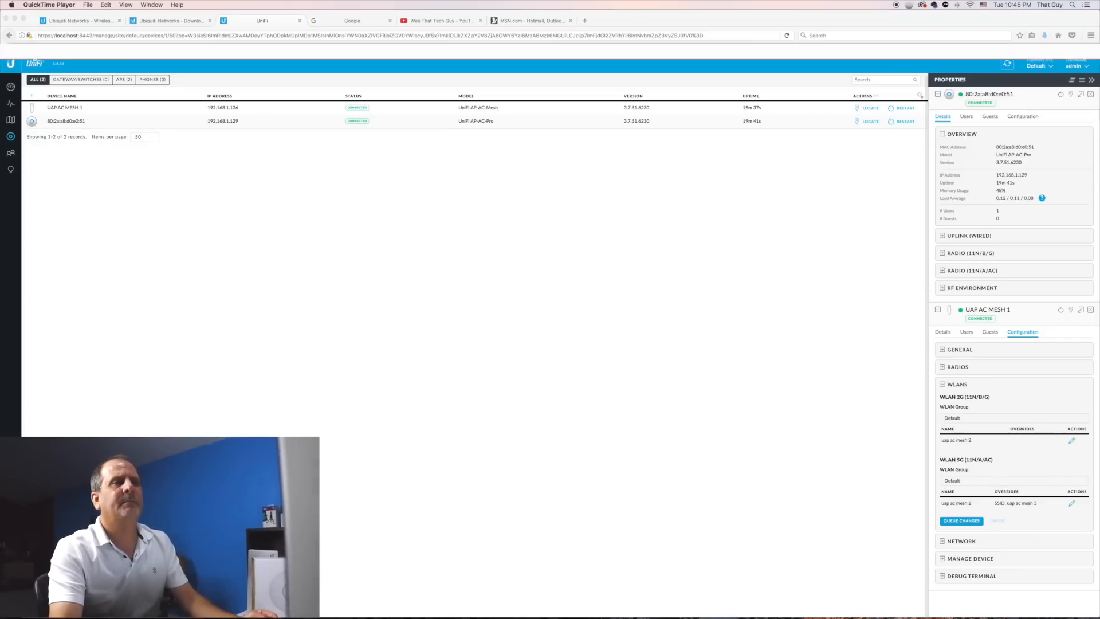
Step: Close and reopen the UniFi AP-AC-Pro's properties, and bring the mesh access point's properties above them
{"action": "left_click", "coordinate": [1092, 99]}
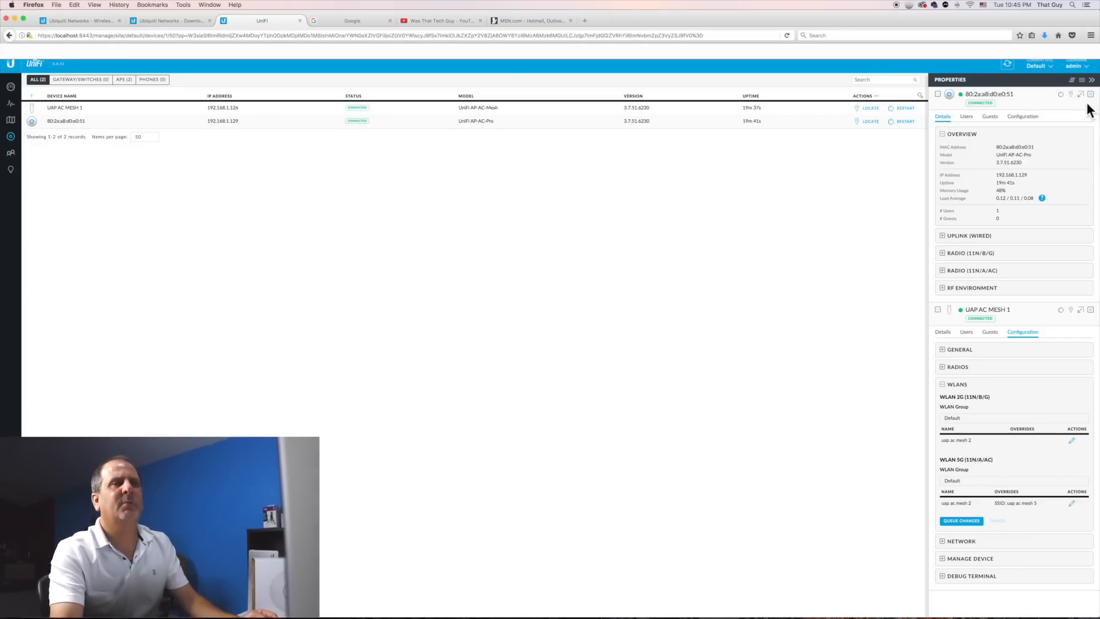
{"action": "left_click", "coordinate": [1090, 95]}
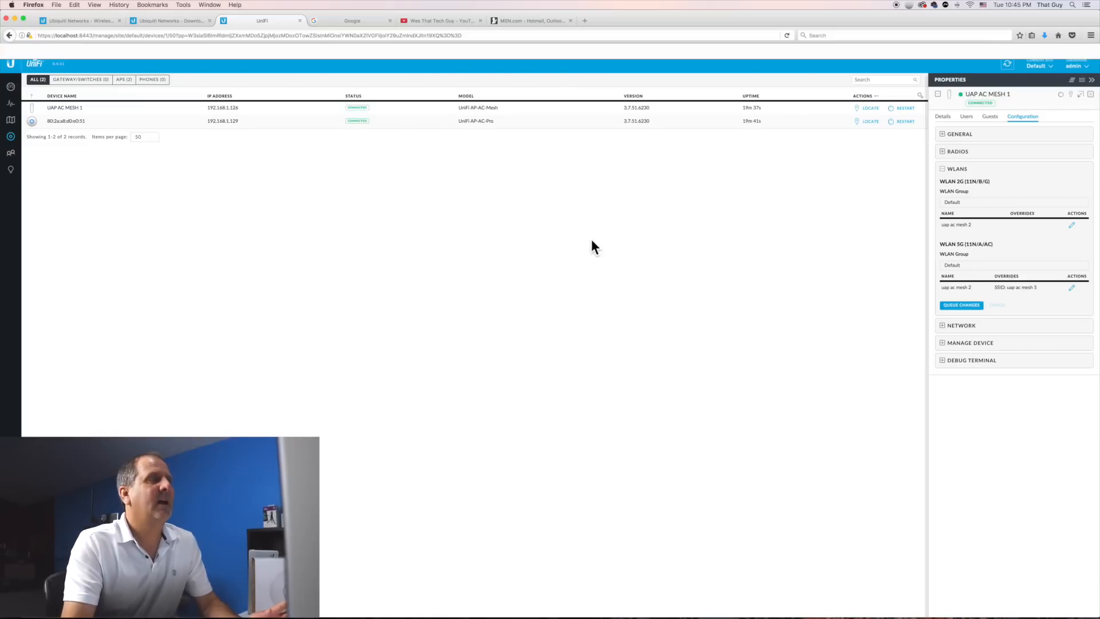
{"action": "left_click", "coordinate": [69, 121]}
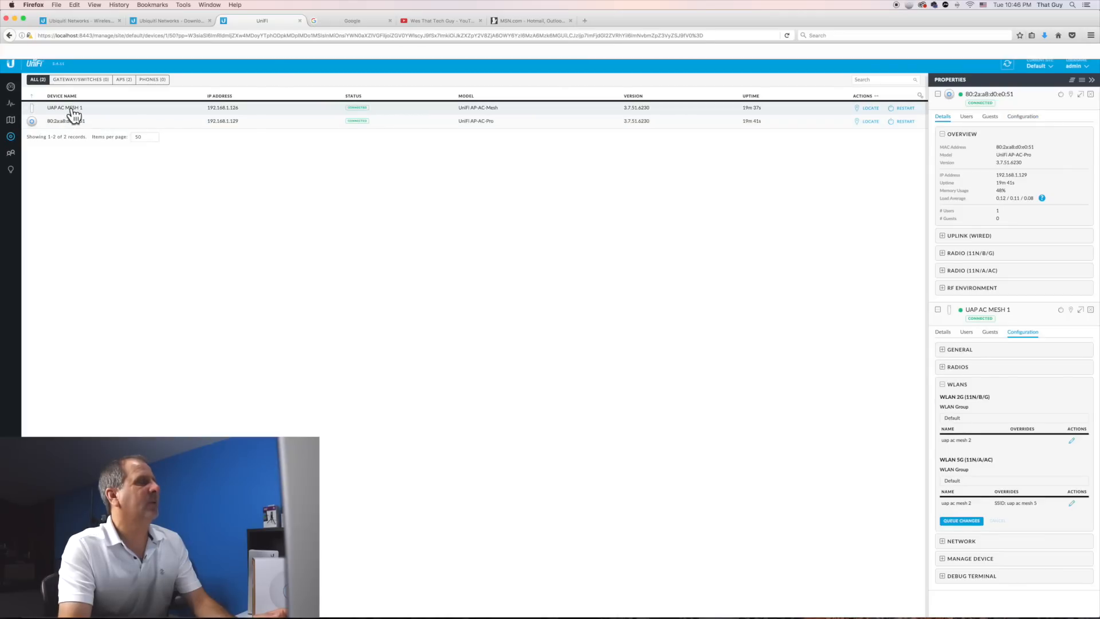
{"action": "left_click", "coordinate": [72, 109]}
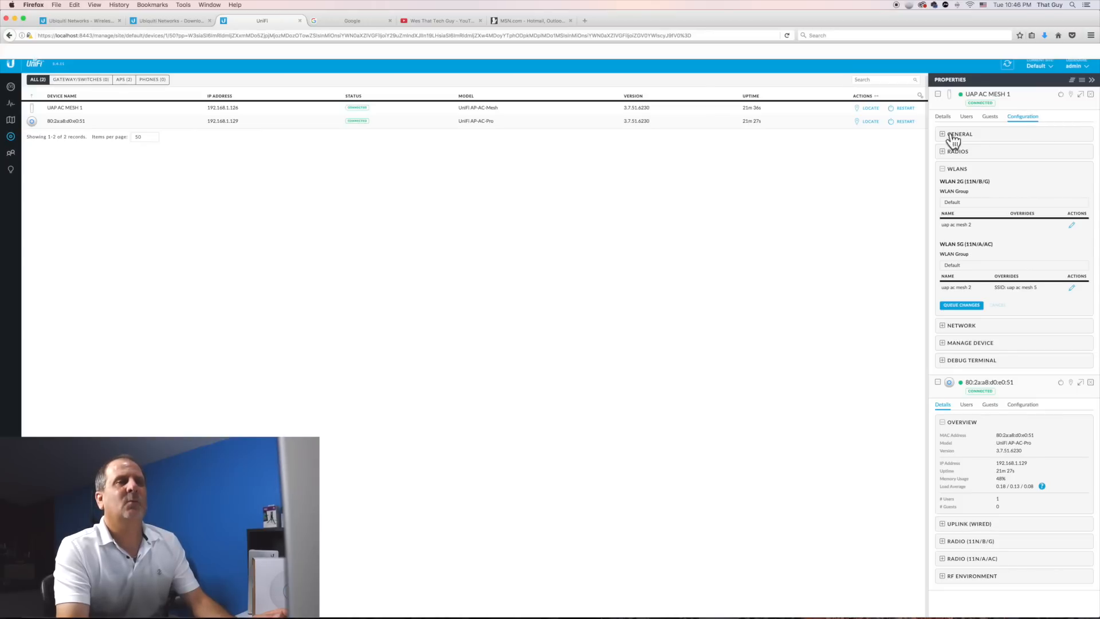
{"action": "left_click", "coordinate": [11, 138]}
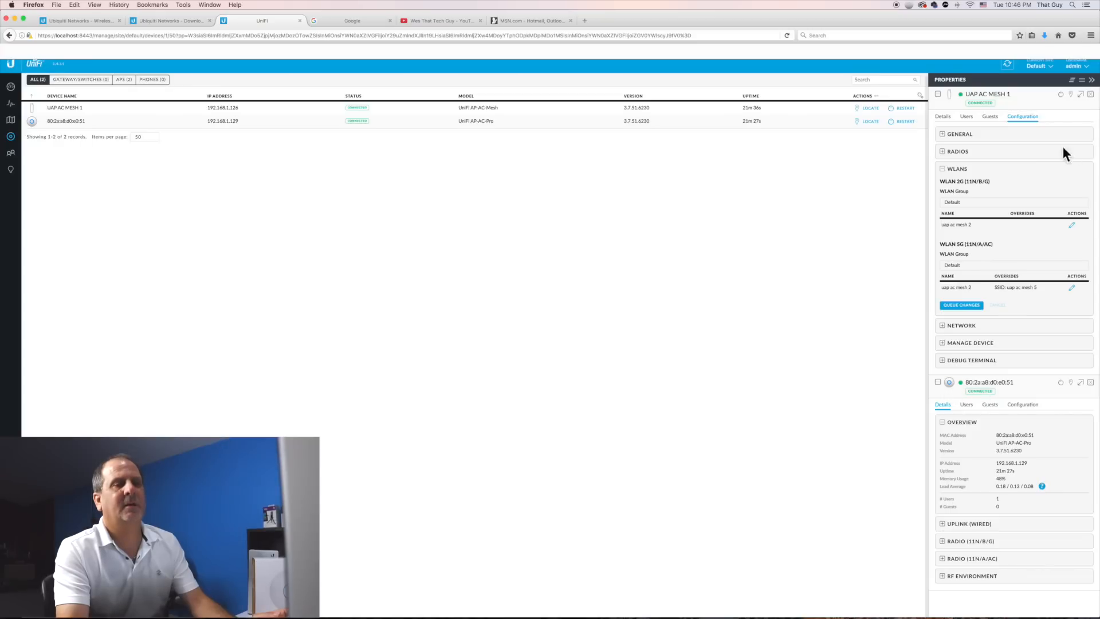
Step: Examine the mesh access point's radio settings, including the 5G channel width options, and its WLAN configuration
{"action": "left_click", "coordinate": [947, 177]}
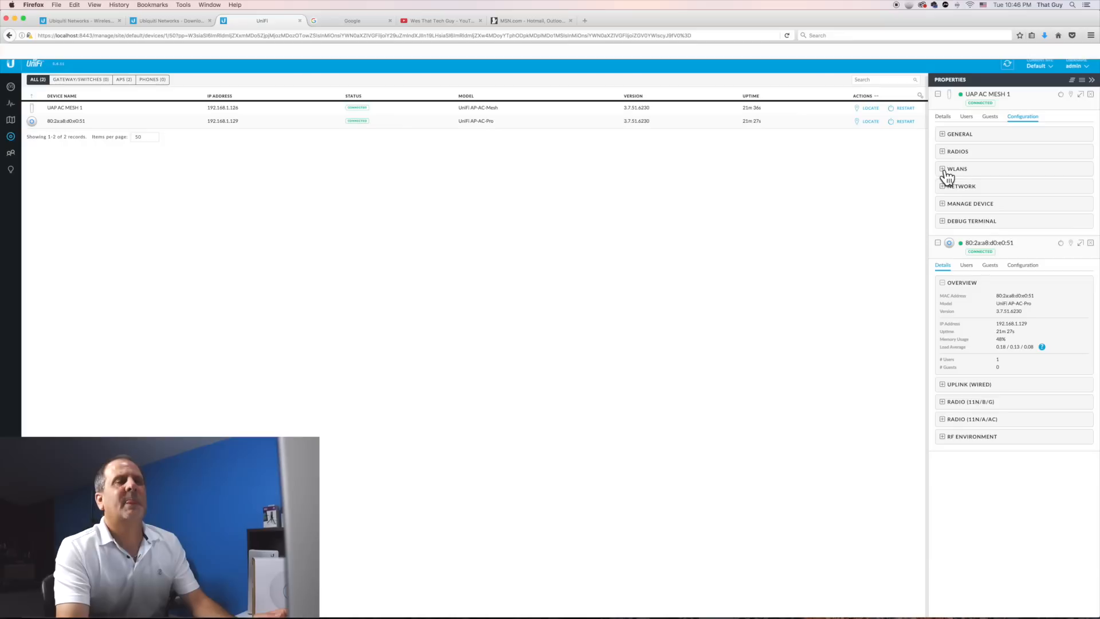
{"action": "left_click", "coordinate": [946, 152]}
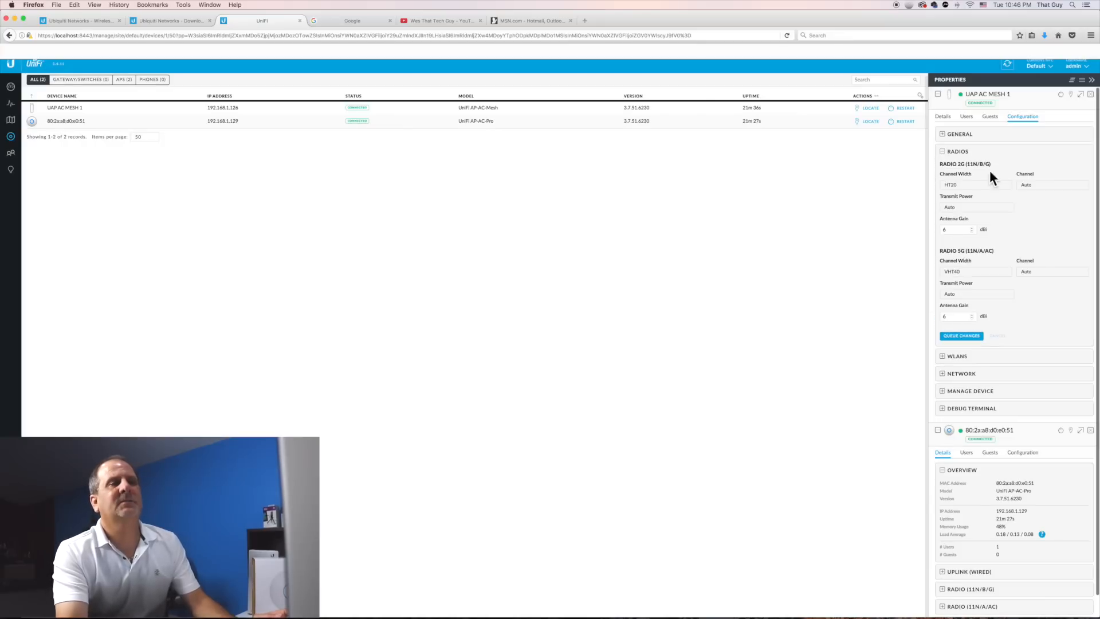
{"action": "left_click", "coordinate": [966, 230]}
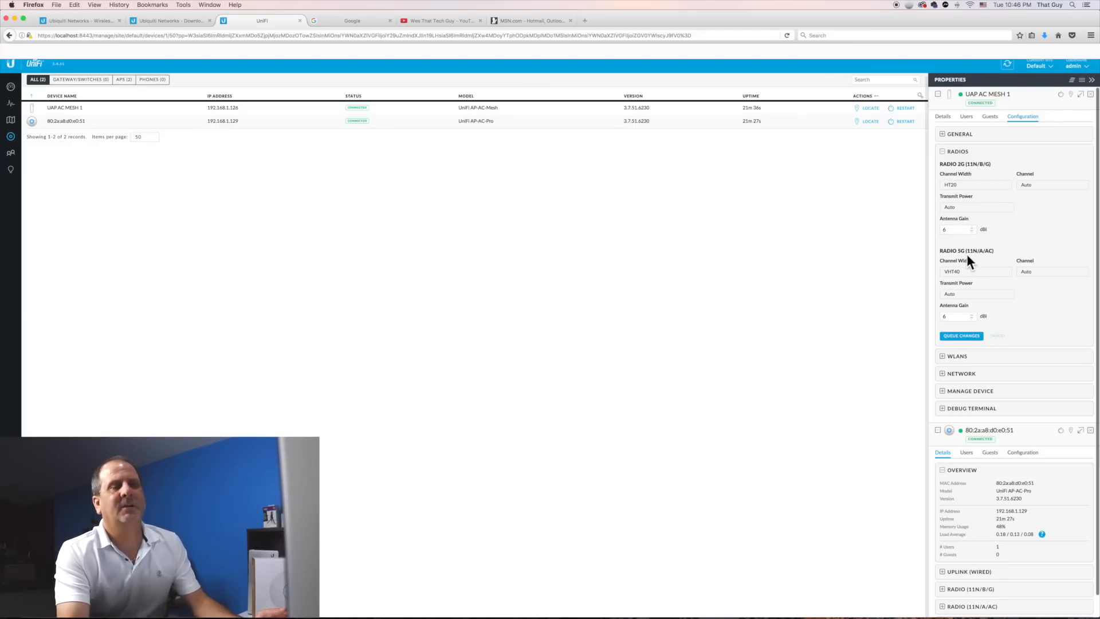
{"action": "left_click", "coordinate": [974, 274]}
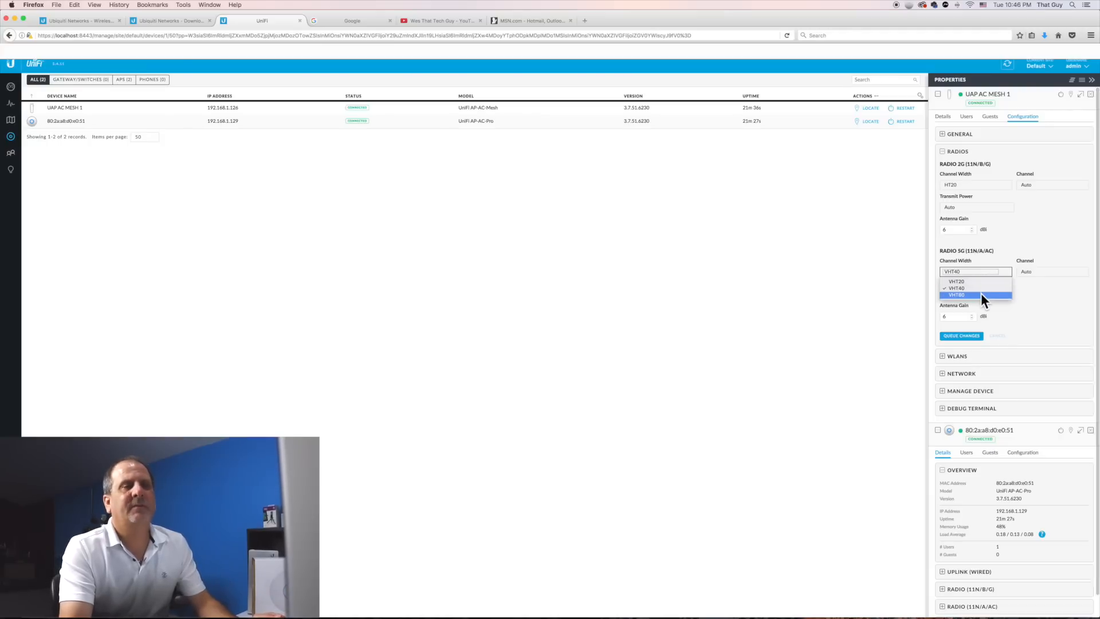
{"action": "left_click", "coordinate": [978, 273]}
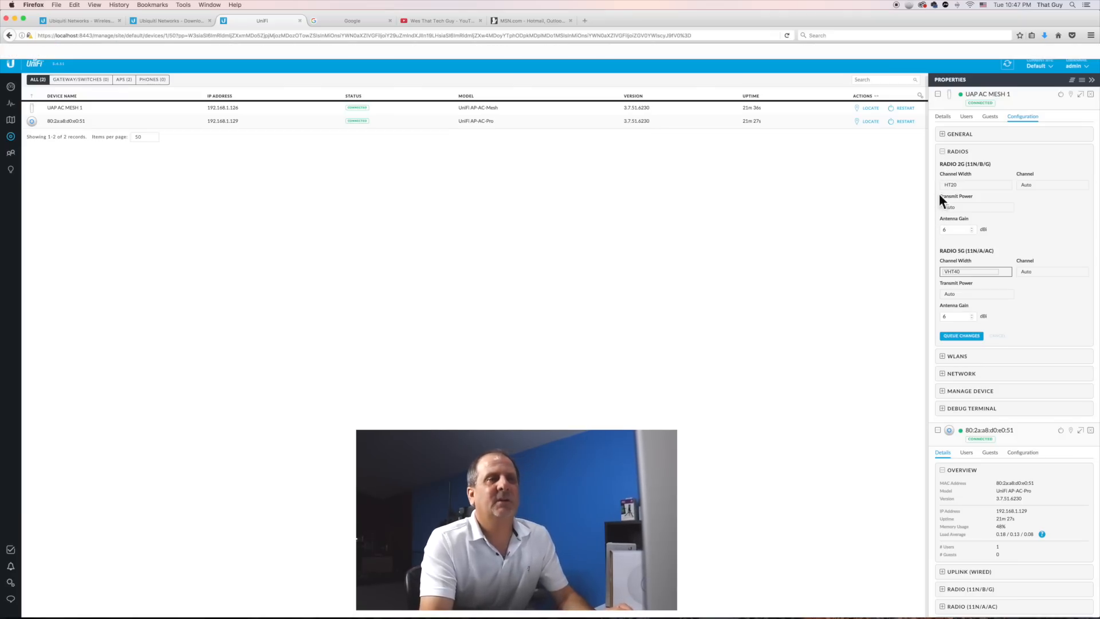
{"action": "left_click", "coordinate": [946, 359]}
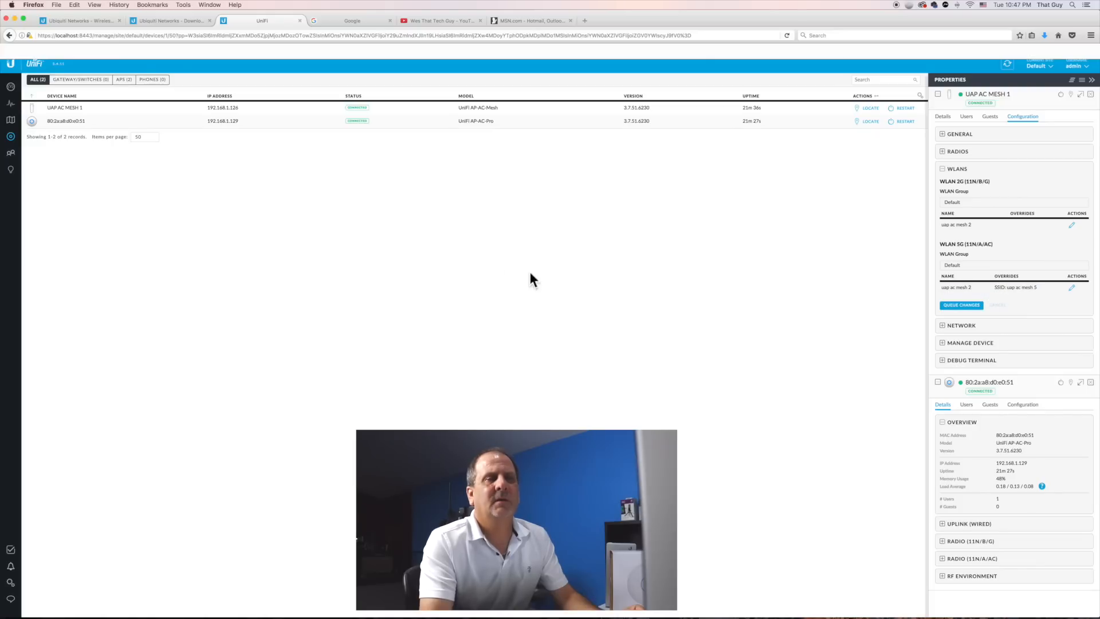
Step: Open the site settings and view the configuration of the LAN network
{"action": "left_click", "coordinate": [11, 585]}
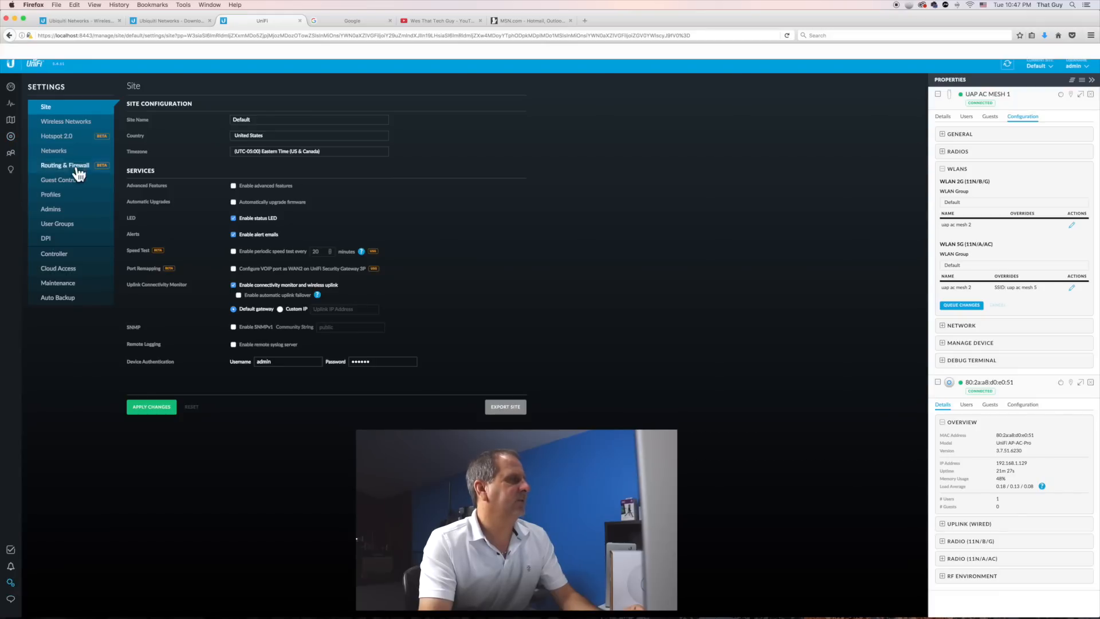
{"action": "left_click", "coordinate": [55, 151]}
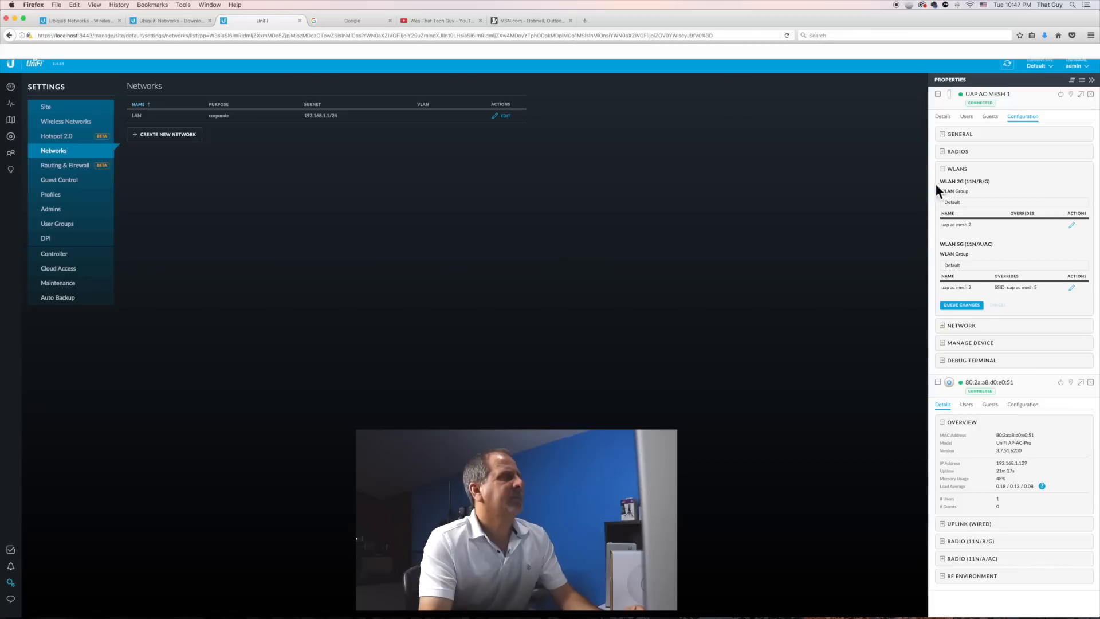
{"action": "left_click", "coordinate": [505, 117]}
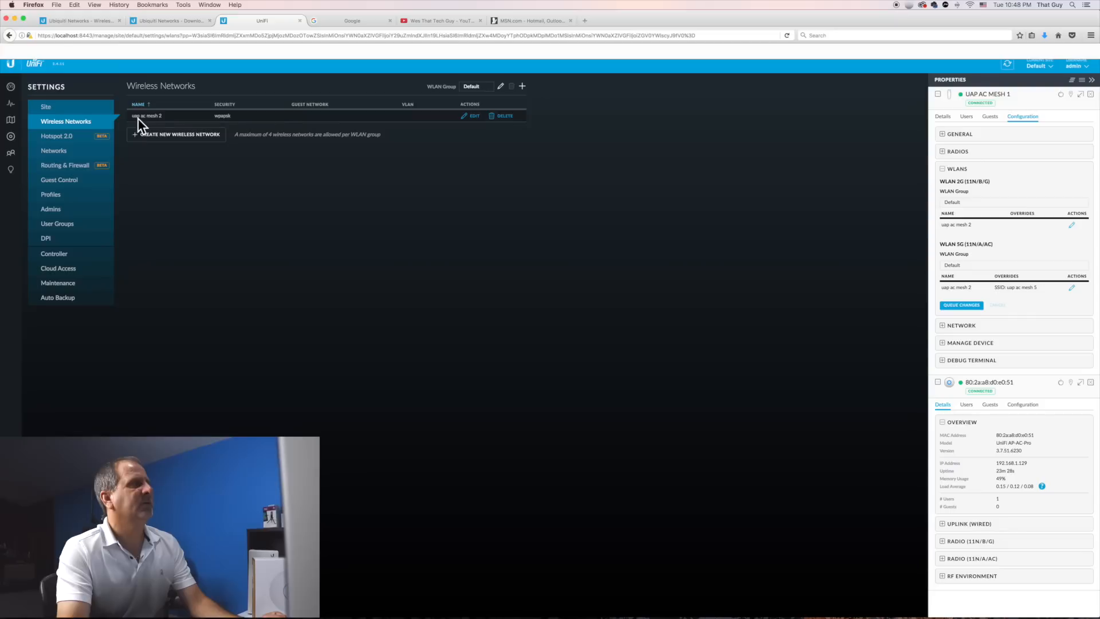
Step: Open the wireless network uap ac mesh 2 for editing and examine its SSID, security and guest policy options
{"action": "left_click", "coordinate": [473, 117]}
{"action": "left_click", "coordinate": [274, 125]}
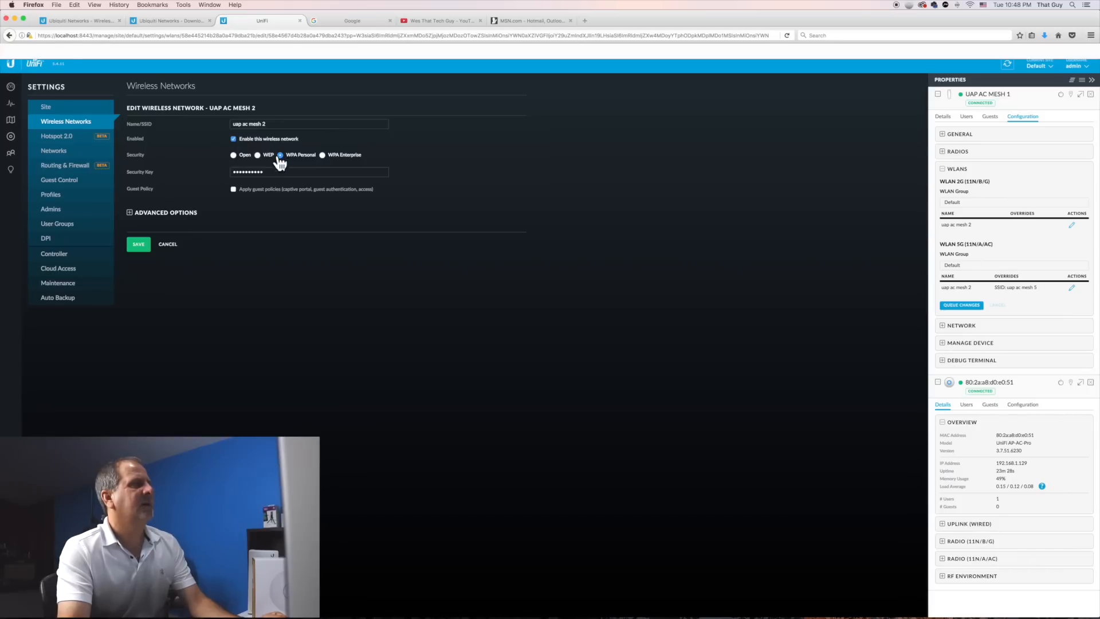
{"action": "left_click", "coordinate": [234, 189]}
{"action": "left_click", "coordinate": [234, 190]}
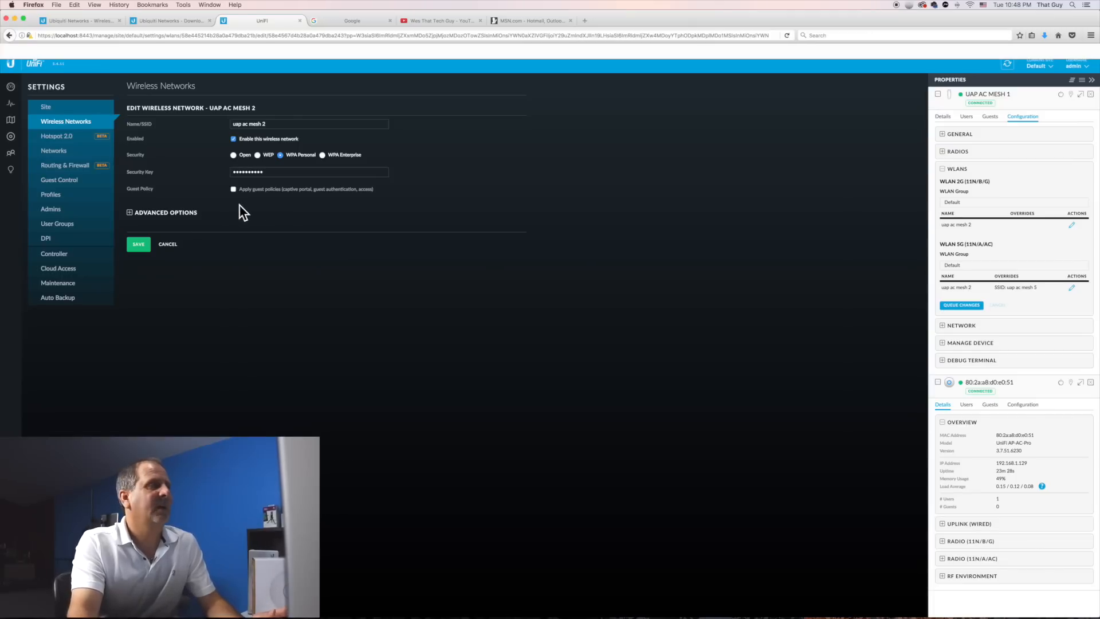
Step: Examine the advanced options of the wireless network uap ac mesh 2, including VLAN, WPA mode and scheduling
{"action": "left_click", "coordinate": [131, 212]}
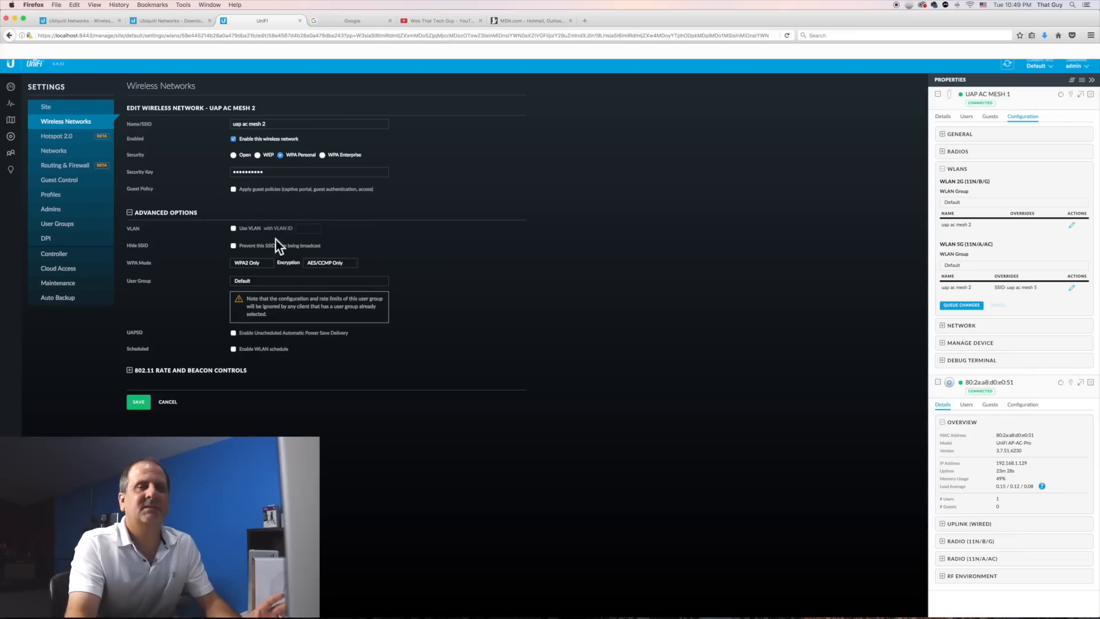
{"action": "left_click", "coordinate": [130, 212]}
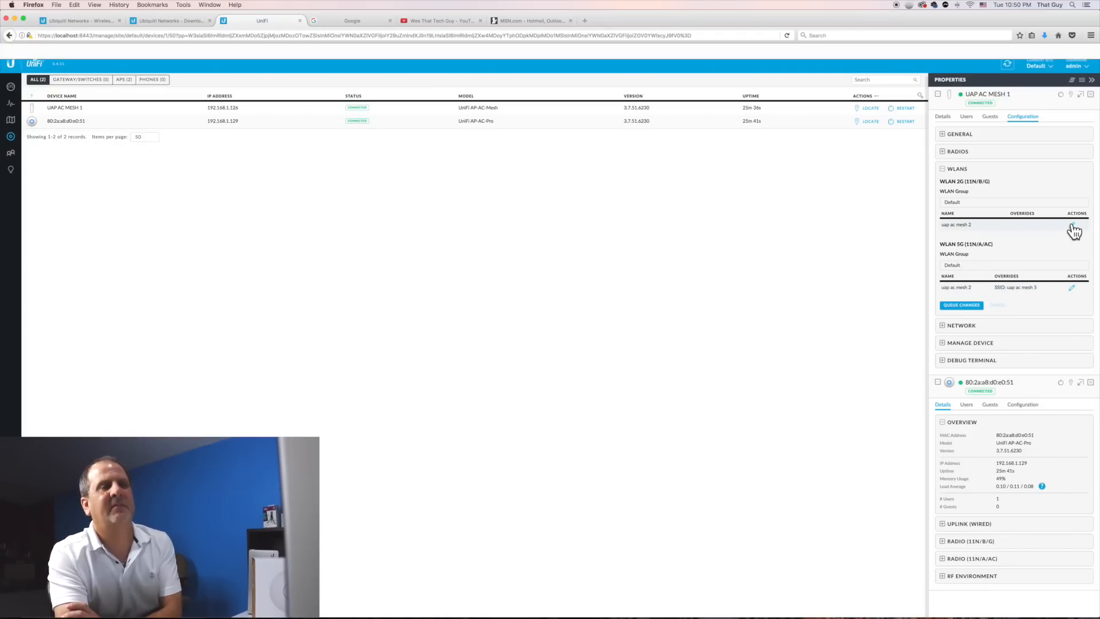
Step: Try to override the 2G WLAN's SSID with uap ac mesh on UAP AC MESH 1, and let the browser remember the login
{"action": "left_click", "coordinate": [1072, 225]}
{"action": "left_click", "coordinate": [1063, 224]}
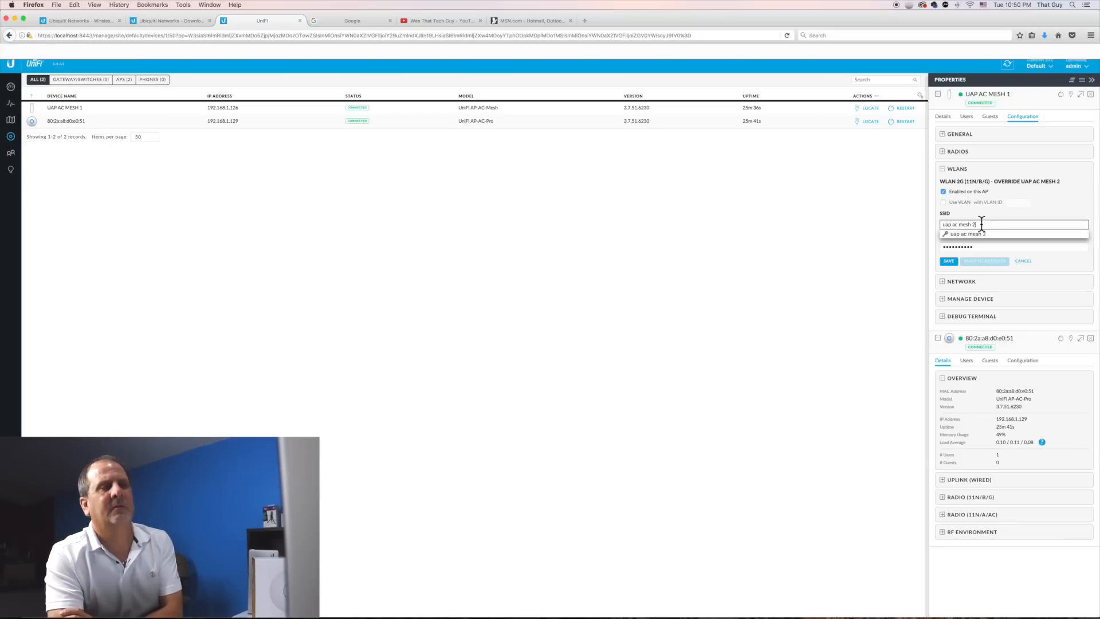
{"action": "key", "text": "BackSpace"}
{"action": "key", "text": "BackSpace"}
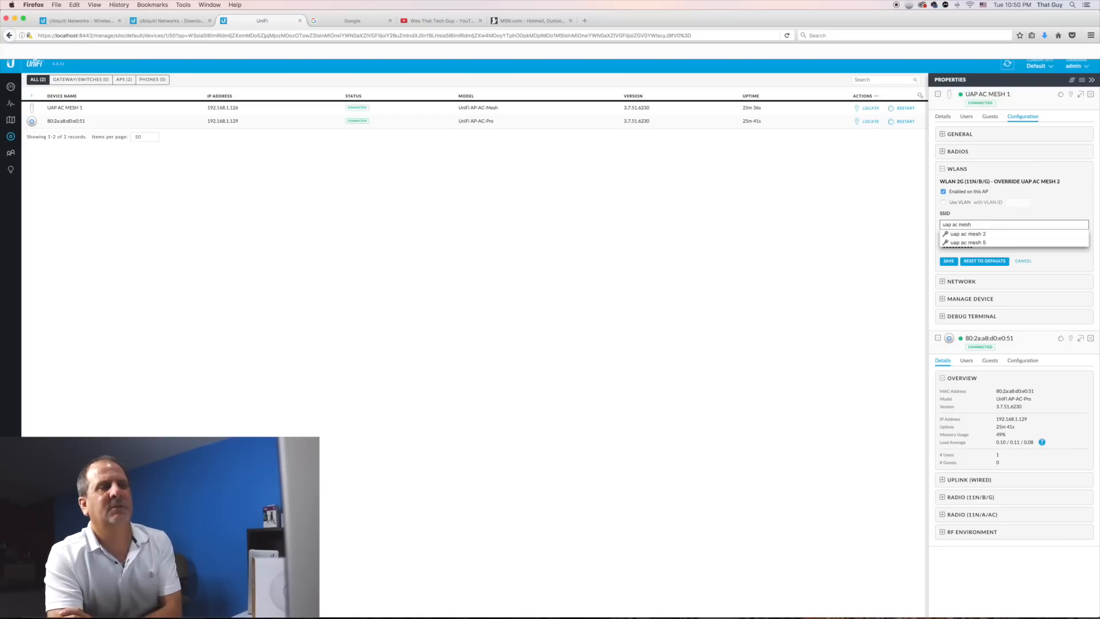
{"action": "key", "text": "Return"}
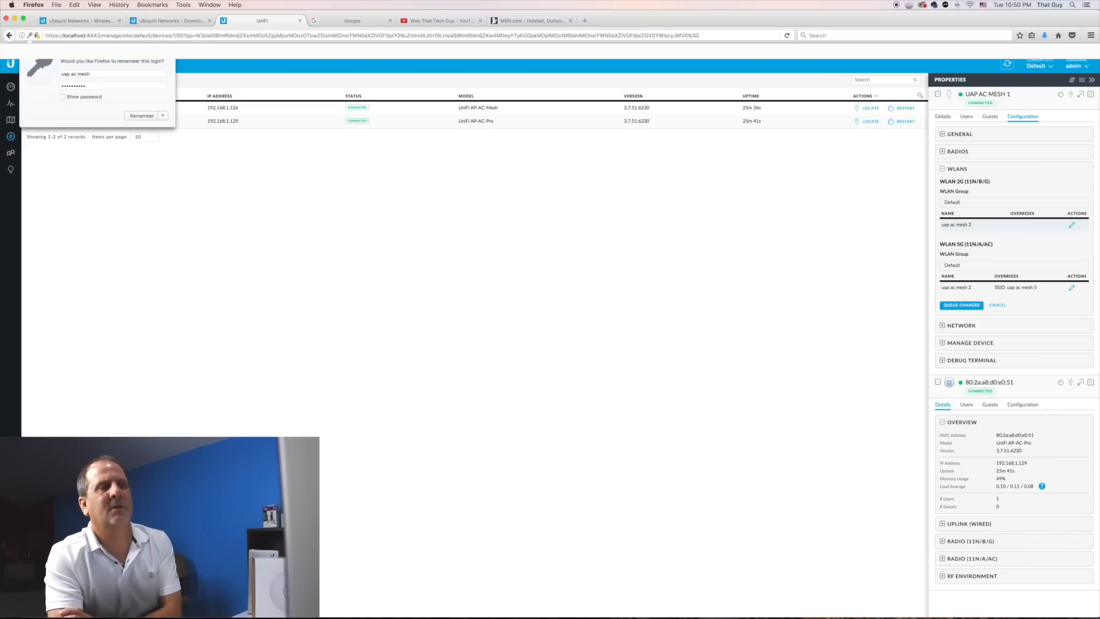
{"action": "left_click", "coordinate": [145, 115]}
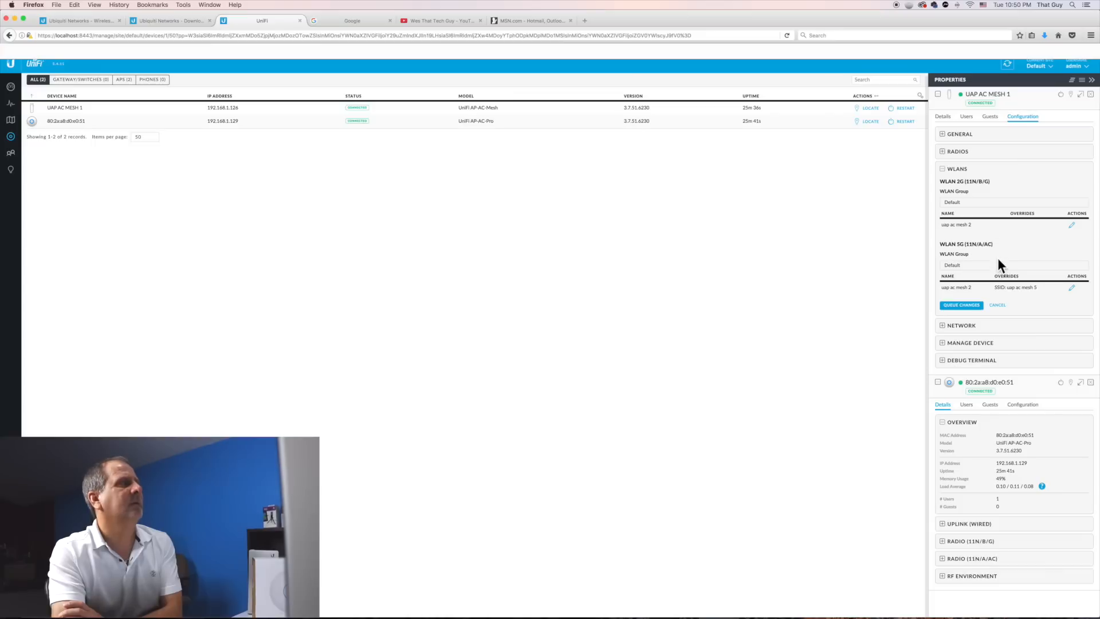
Step: Override the 5G WLAN's SSID on UAP AC MESH 1 with uap ac mesh and save the override
{"action": "left_click", "coordinate": [1070, 289]}
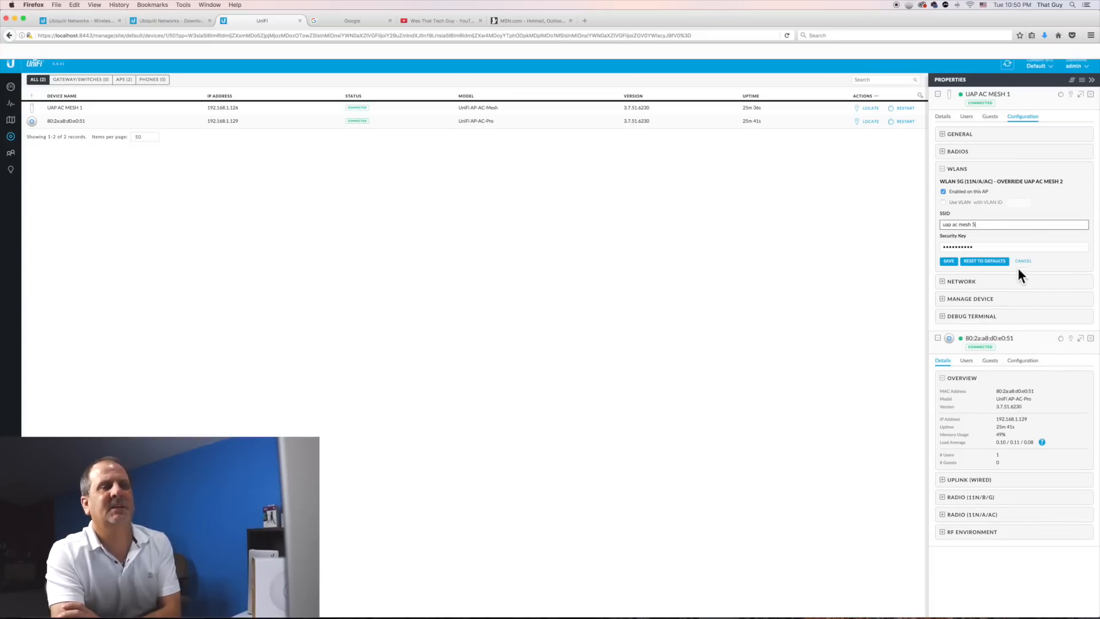
{"action": "left_click", "coordinate": [985, 224]}
{"action": "left_click", "coordinate": [985, 224]}
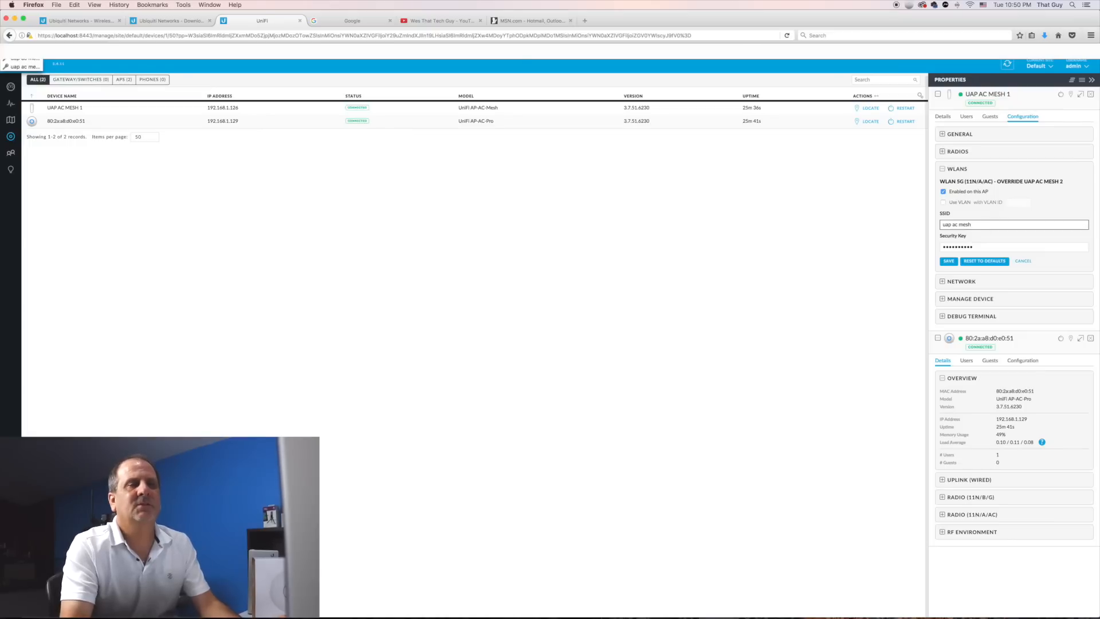
{"action": "key", "text": "Return"}
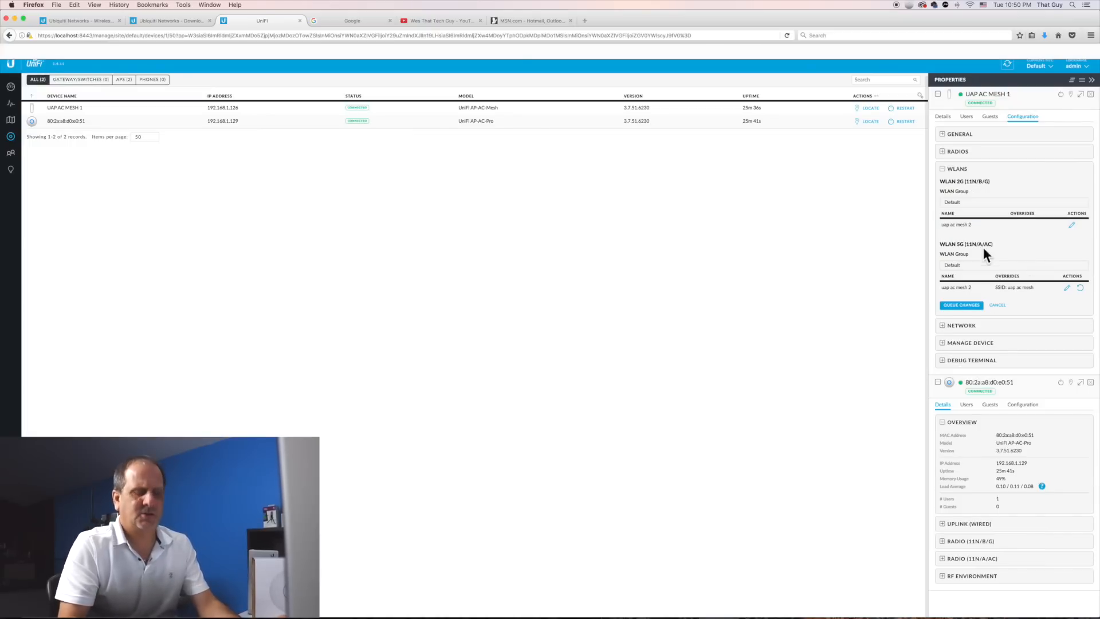
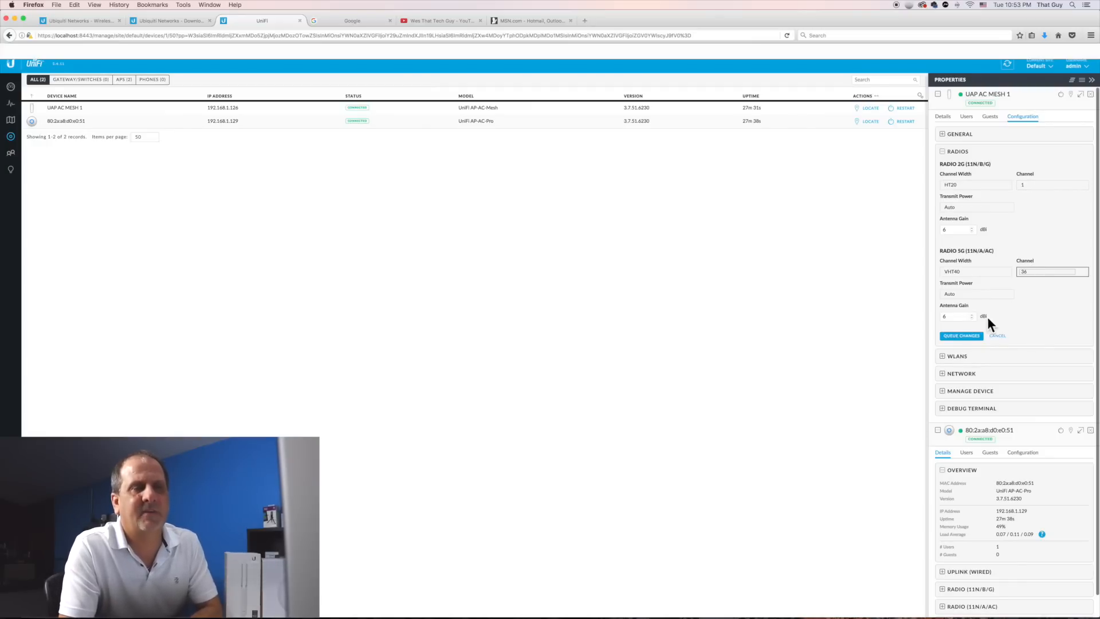
Step: Queue and apply the radio settings of UAP AC MESH 1, with 2G channel 1 and 5G channel 36
{"action": "left_click", "coordinate": [960, 337]}
{"action": "left_click", "coordinate": [986, 430]}
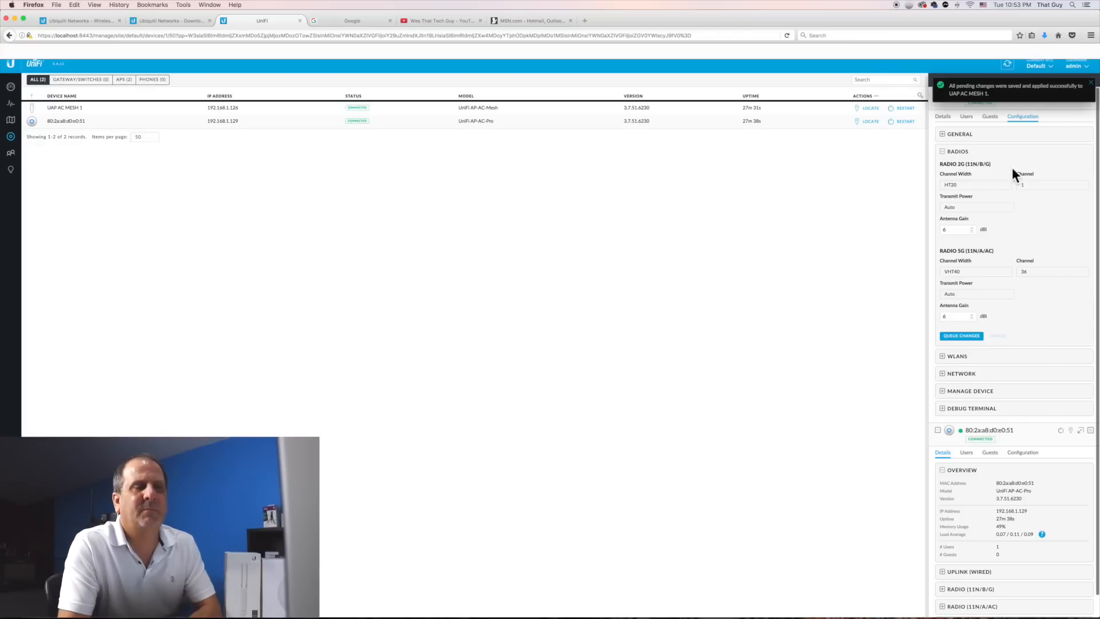
{"action": "left_click", "coordinate": [1092, 84]}
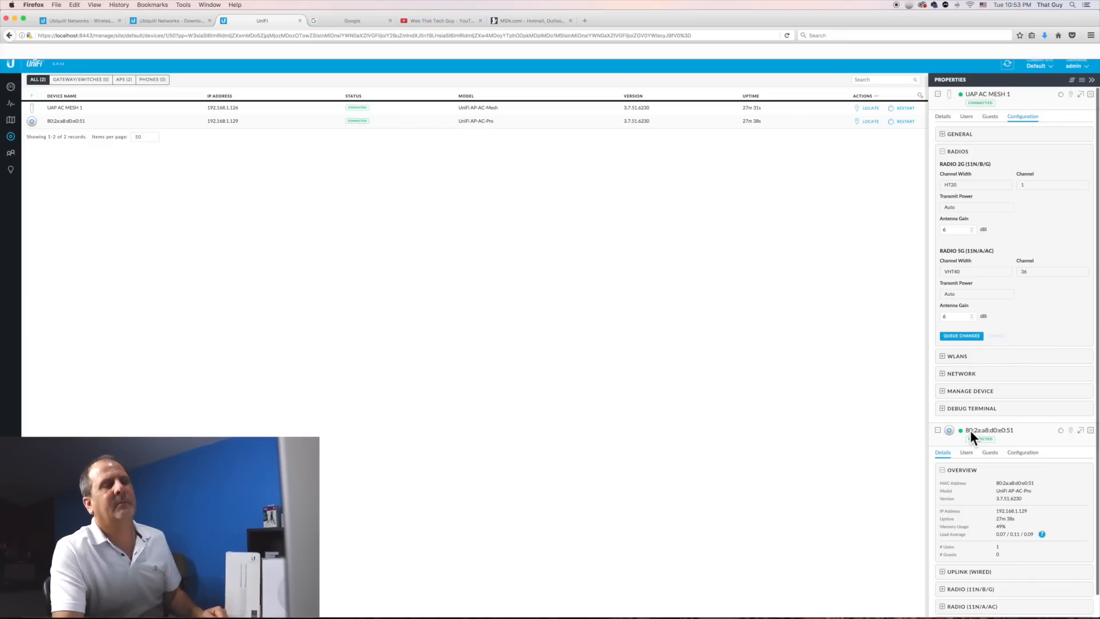
Step: Give the UniFi AP-AC-Pro the alias AC AP PRO, set its LED to On and save its general configuration
{"action": "left_click", "coordinate": [1021, 454]}
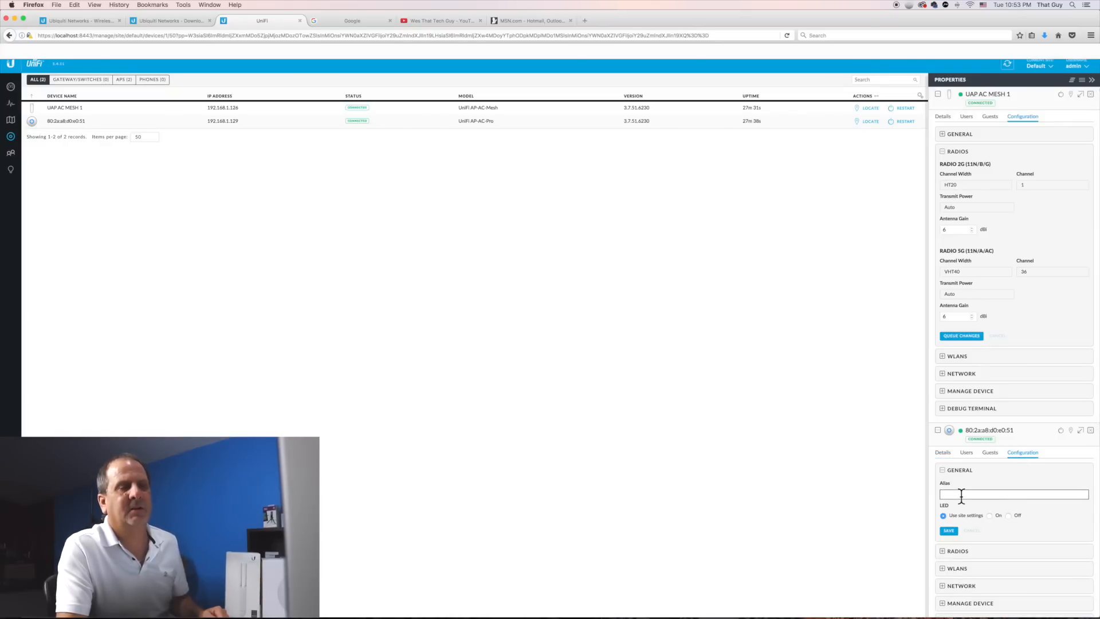
{"action": "left_click", "coordinate": [949, 532]}
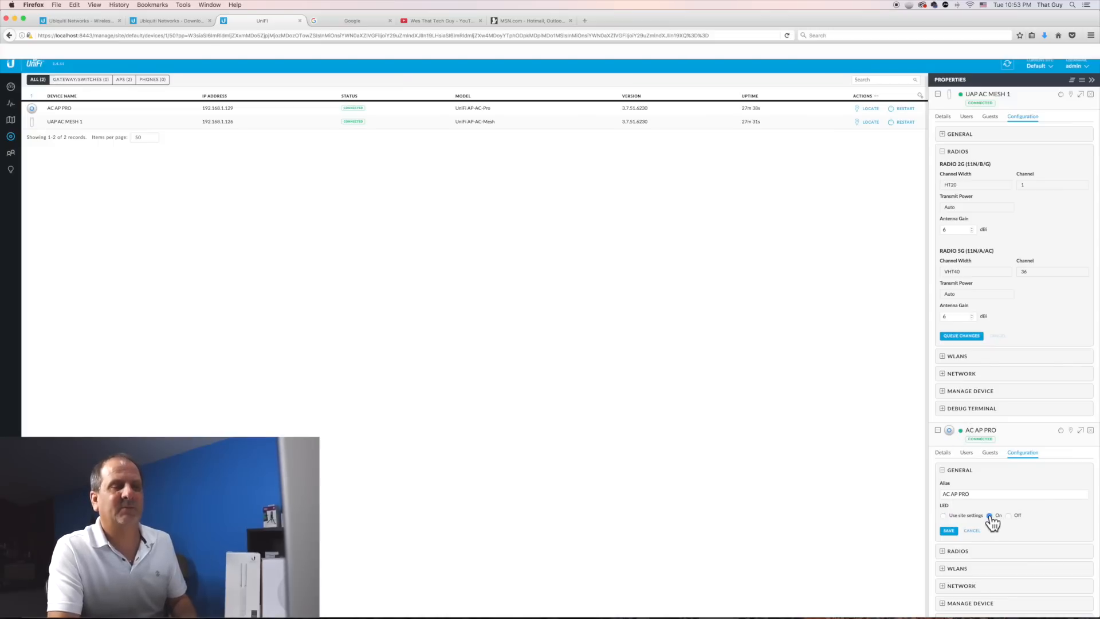
{"action": "left_click", "coordinate": [949, 531]}
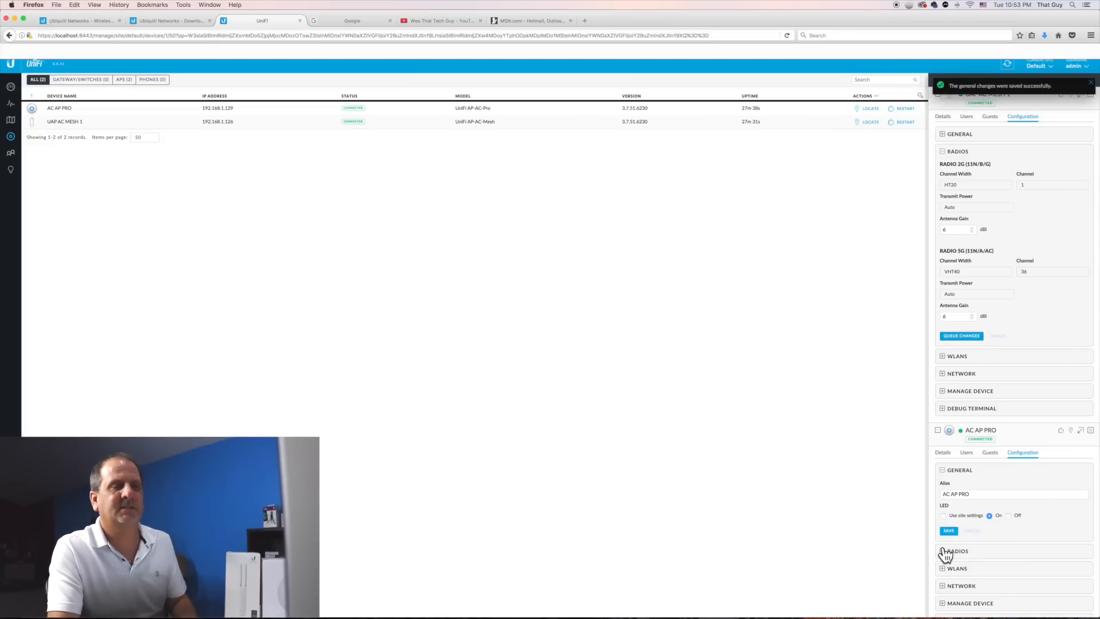
Step: Set AC AP PRO's 2G radio to channel 1 and its 5G radio to channel 36, and apply the changes
{"action": "left_click", "coordinate": [945, 553]}
{"action": "scroll", "coordinate": [1006, 500], "scroll_direction": "down", "scroll_amount": 1}
{"action": "scroll", "coordinate": [1007, 508], "scroll_direction": "down", "scroll_amount": 3}
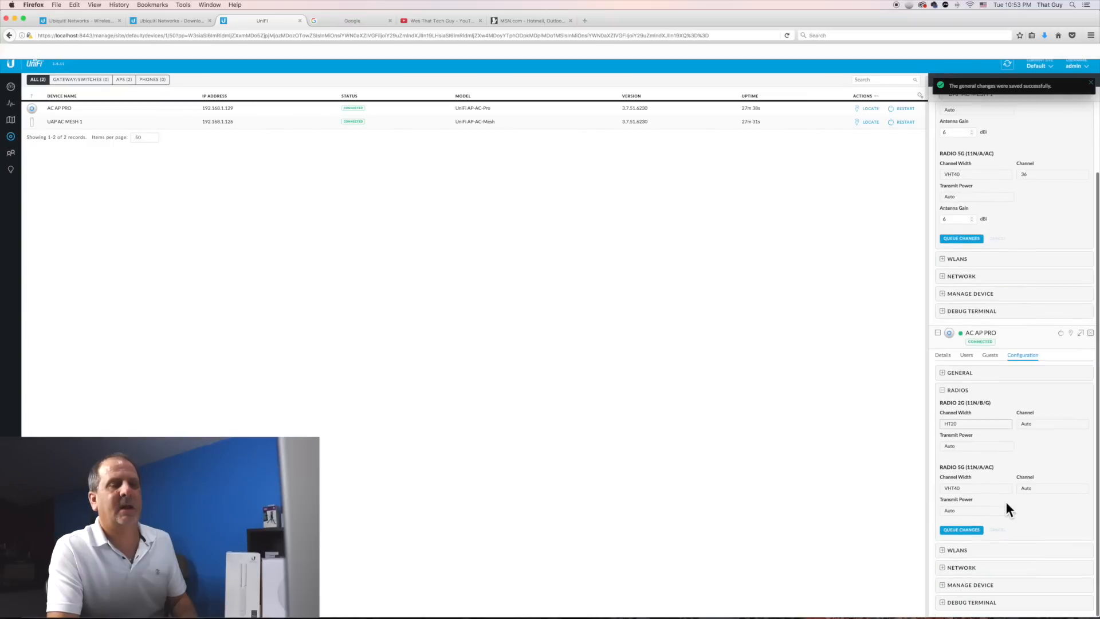
{"action": "left_click", "coordinate": [1040, 425]}
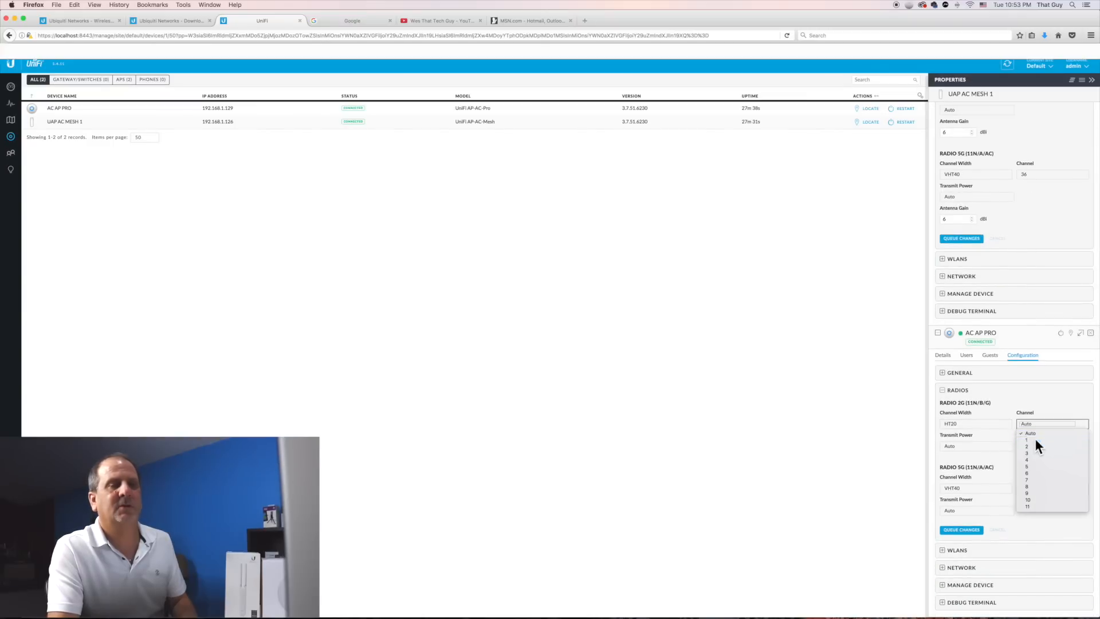
{"action": "left_click", "coordinate": [1035, 439]}
{"action": "left_click", "coordinate": [1042, 491]}
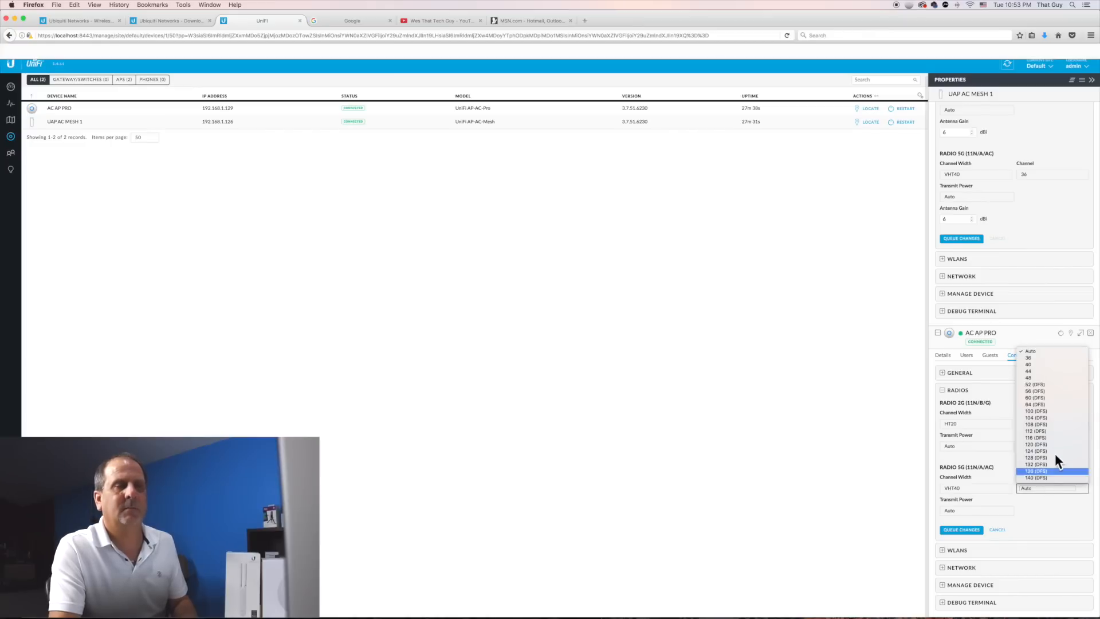
{"action": "left_click", "coordinate": [1041, 358]}
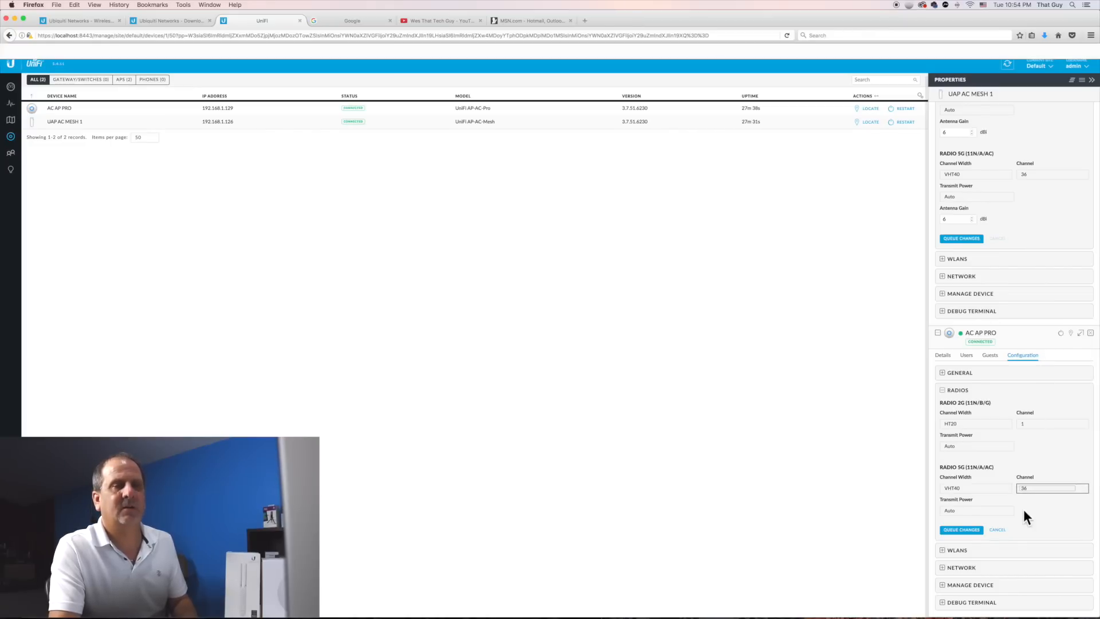
{"action": "left_click", "coordinate": [963, 530]}
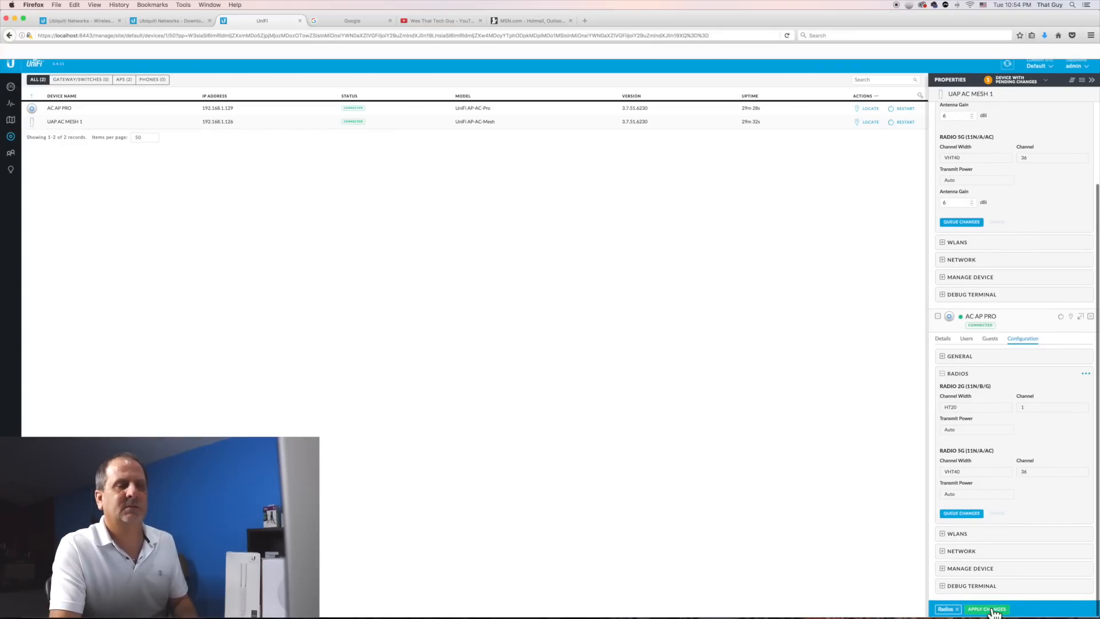
{"action": "left_click", "coordinate": [992, 609]}
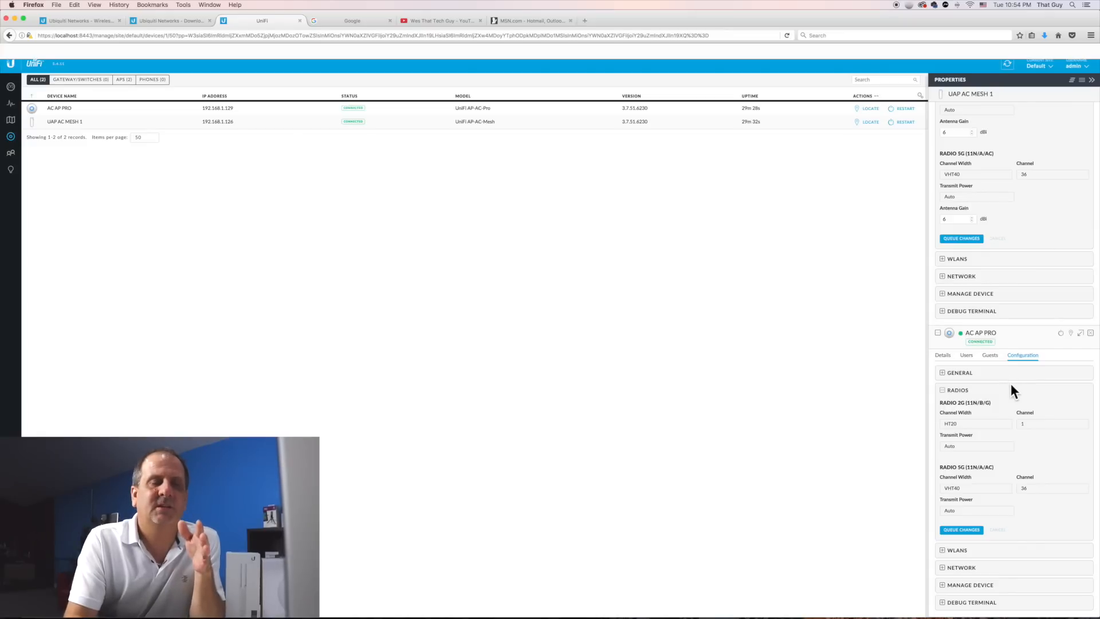
Step: Review AC AP PRO's WLAN configuration and the site-wide settings of the wireless network uap ac mesh 2, and return to the device list
{"action": "left_click", "coordinate": [943, 551]}
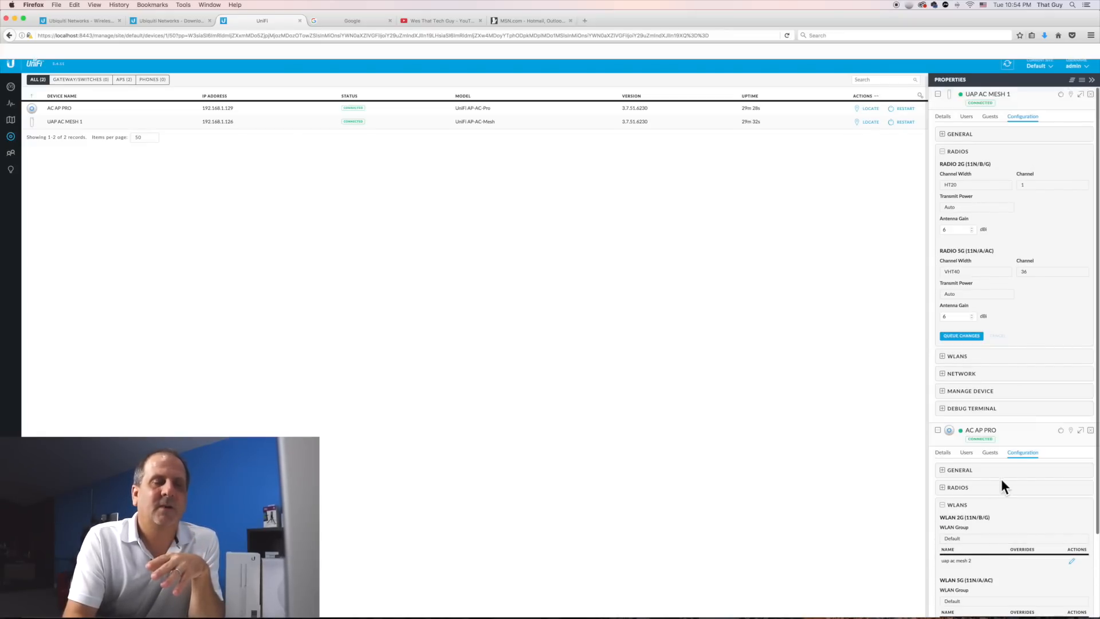
{"action": "scroll", "coordinate": [1002, 479], "scroll_direction": "down", "scroll_amount": 3}
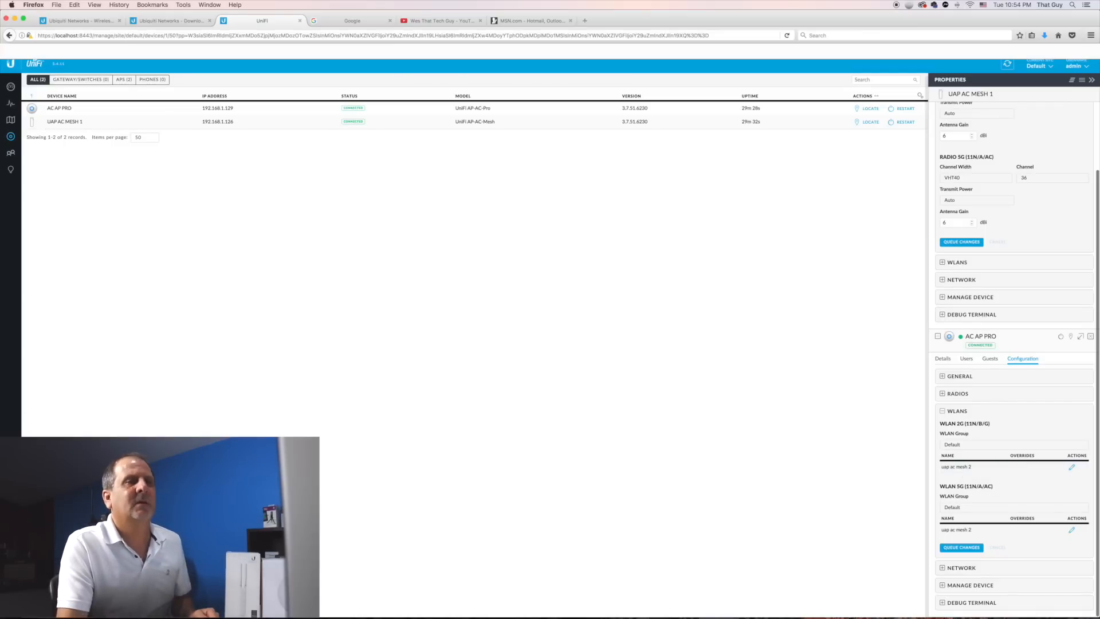
{"action": "left_click", "coordinate": [10, 591]}
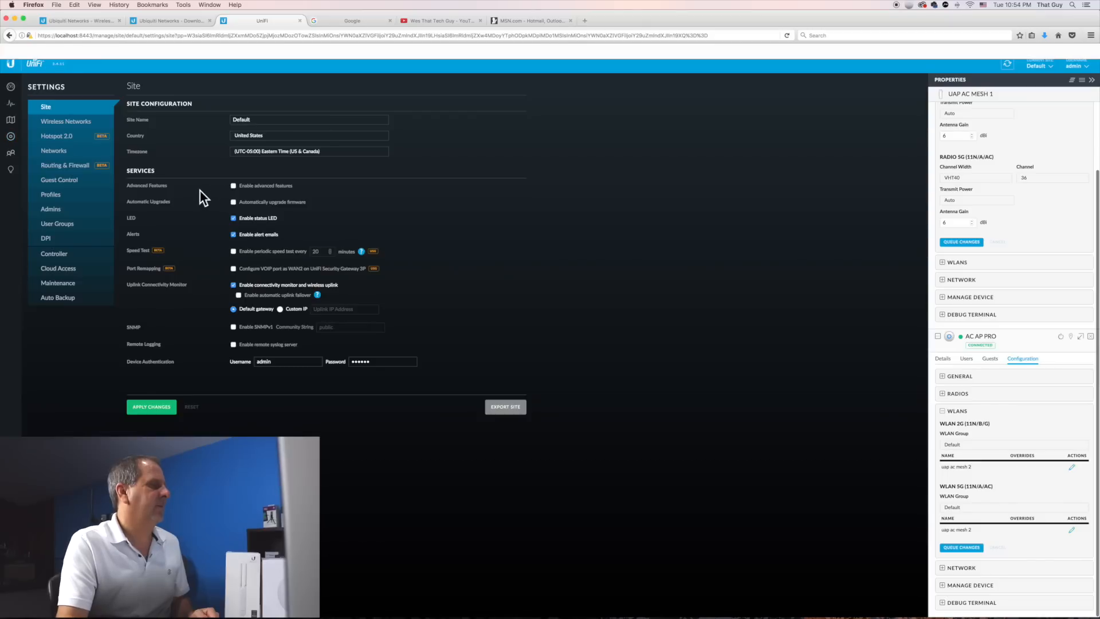
{"action": "left_click", "coordinate": [63, 124]}
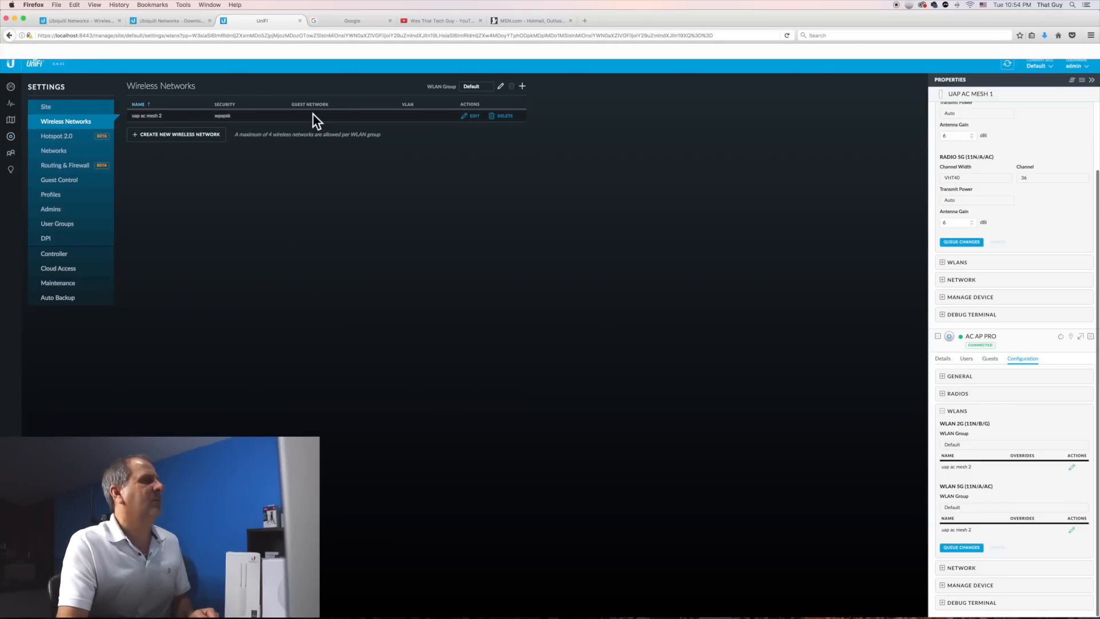
{"action": "left_click", "coordinate": [473, 117]}
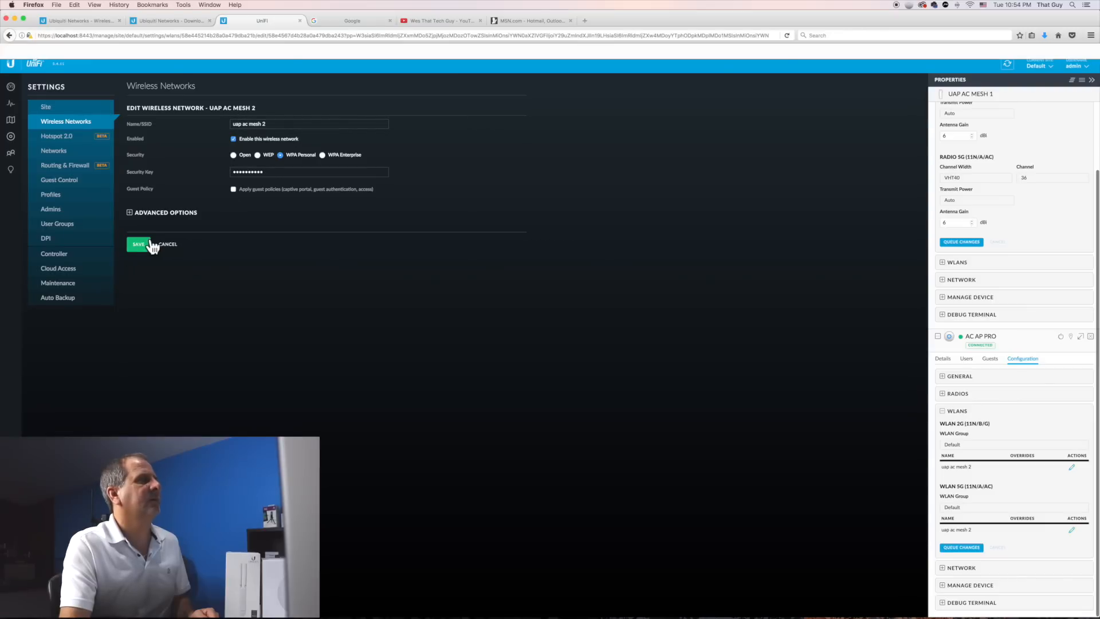
{"action": "left_click", "coordinate": [11, 138]}
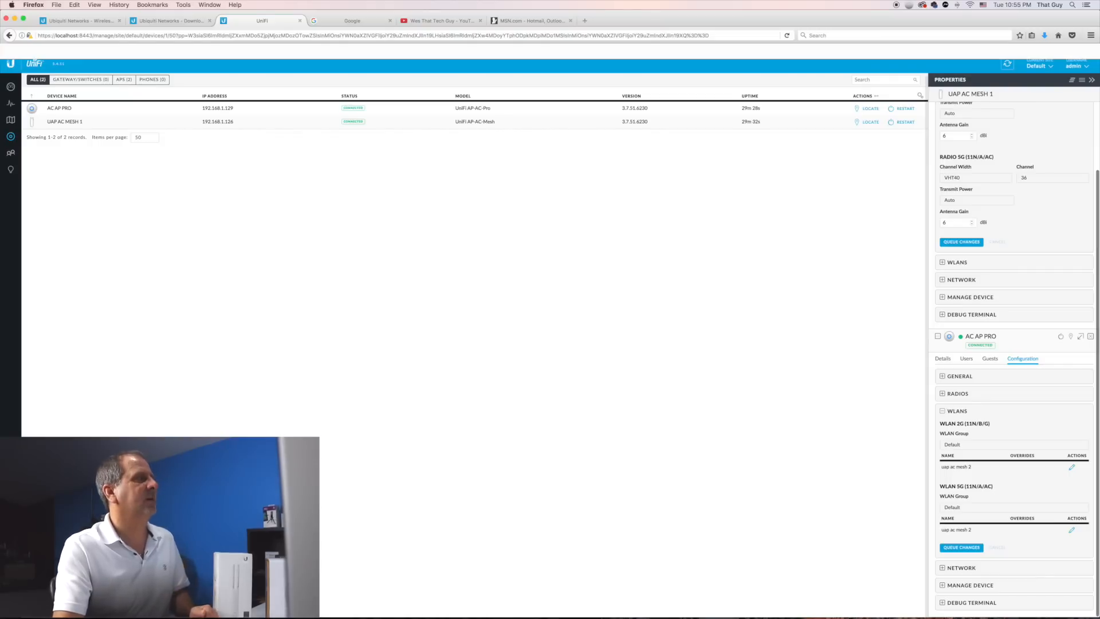
Step: Review the site configuration and services, including the uplink connectivity monitor, and return to the device list
{"action": "left_click", "coordinate": [11, 592]}
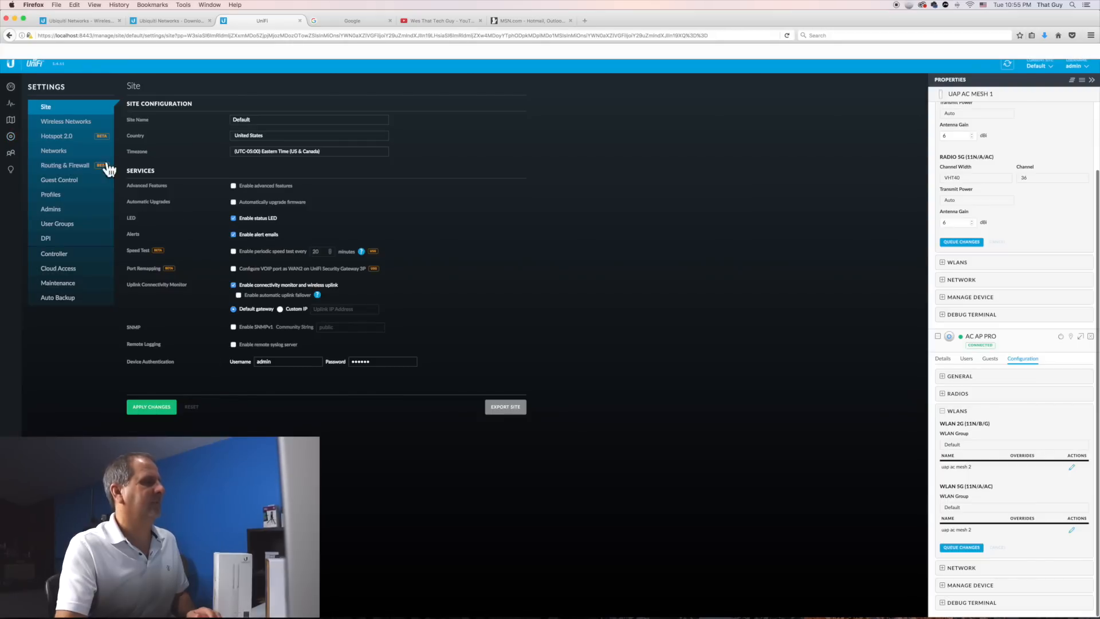
{"action": "left_click", "coordinate": [46, 109]}
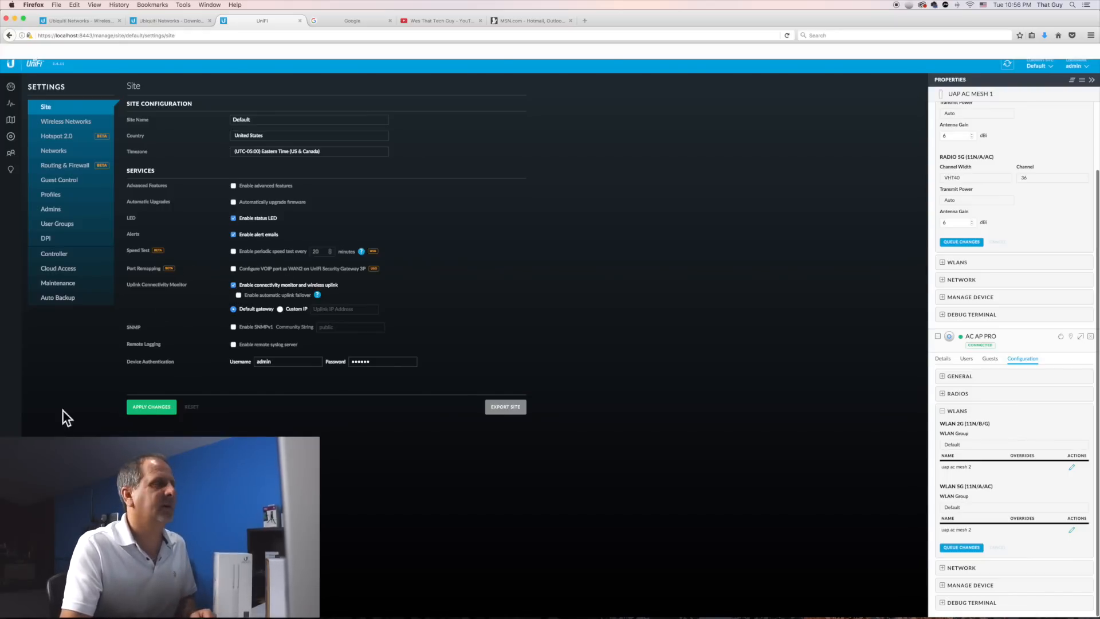
{"action": "left_click", "coordinate": [11, 138]}
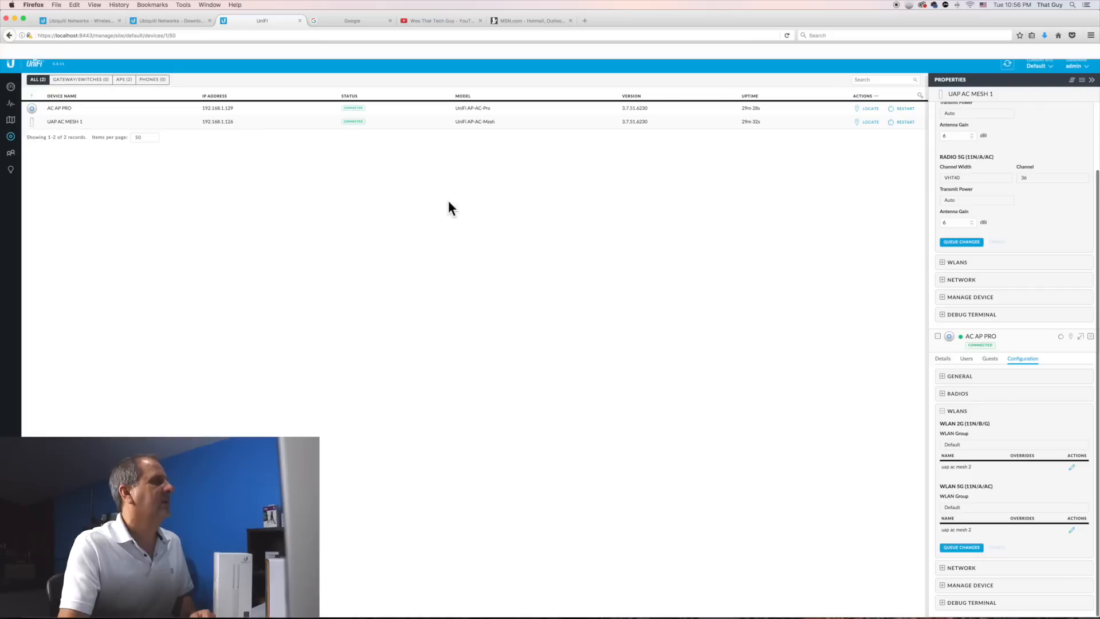
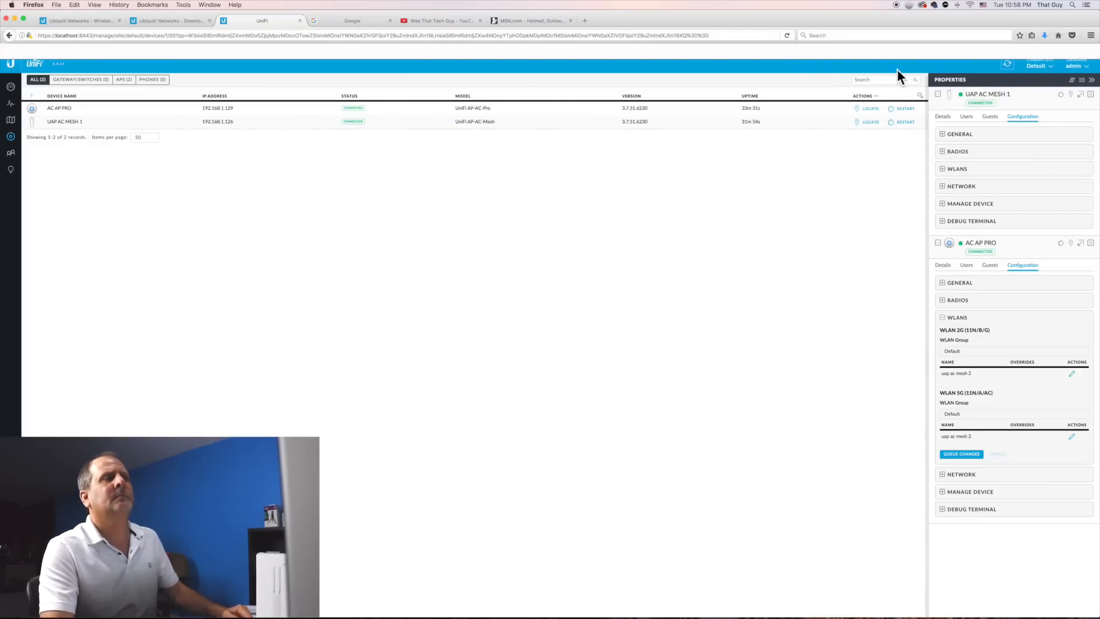
Step: Refresh the device statuses and open the wireless uplinks configuration of UAP AC MESH 1
{"action": "left_click", "coordinate": [1007, 65]}
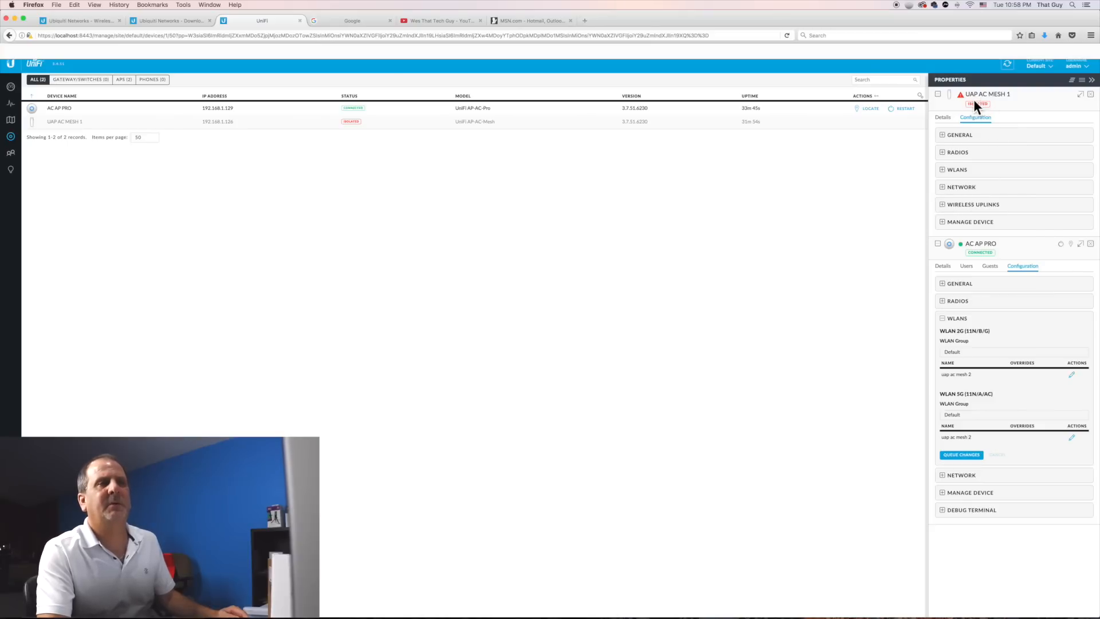
{"action": "left_click", "coordinate": [946, 206]}
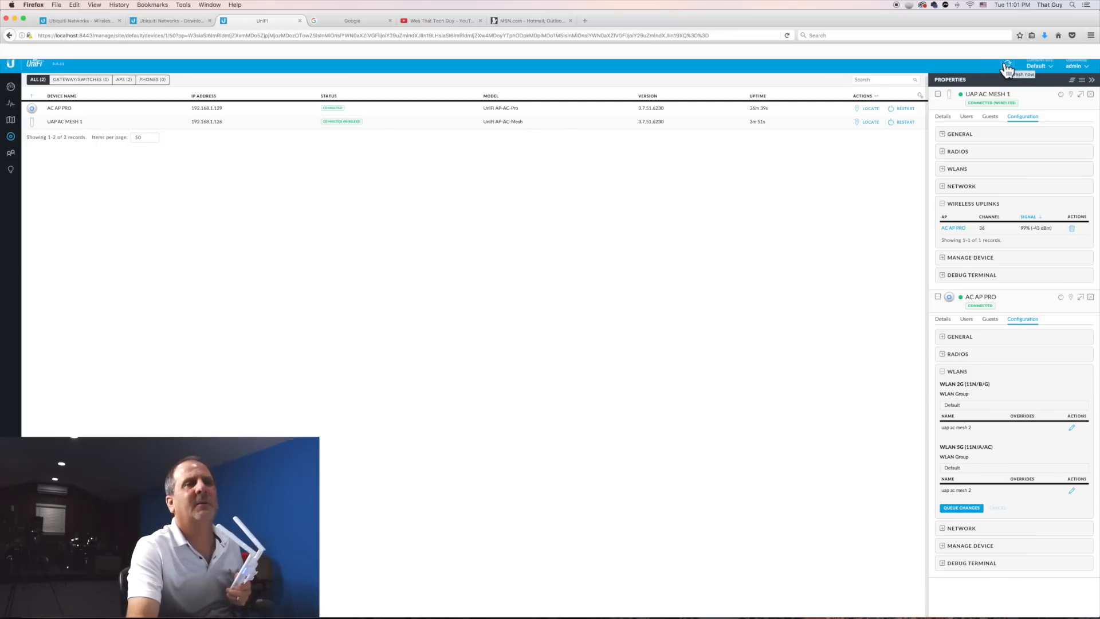
Step: Join the Wi-Fi network uap ac mesh 2 using its WPA2 password, and check which network is connected
{"action": "left_click", "coordinate": [972, 6]}
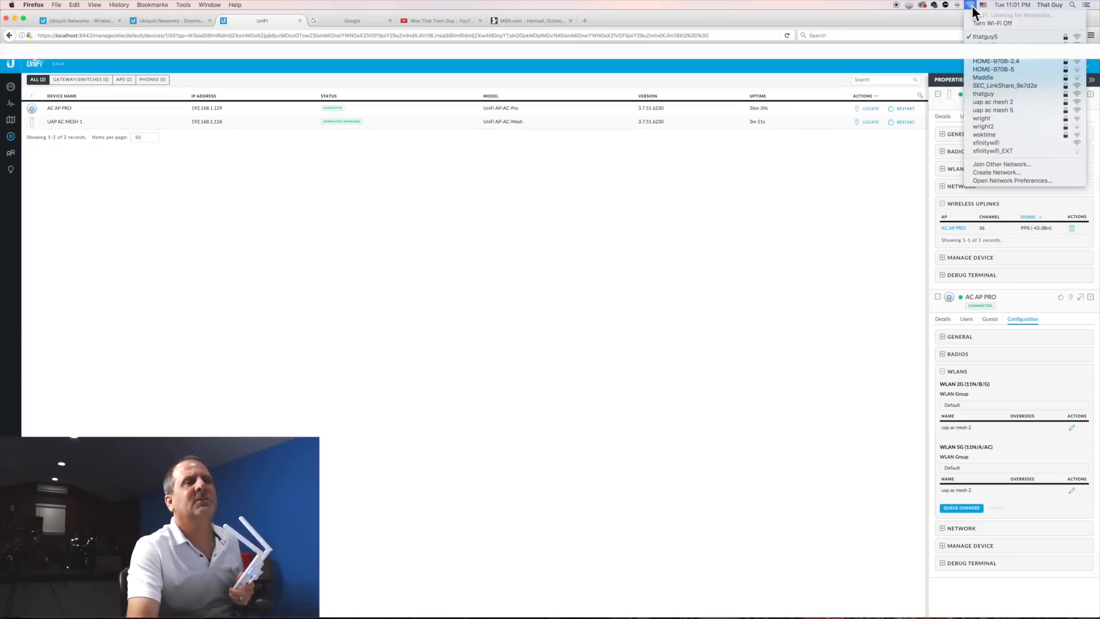
{"action": "left_click", "coordinate": [995, 102]}
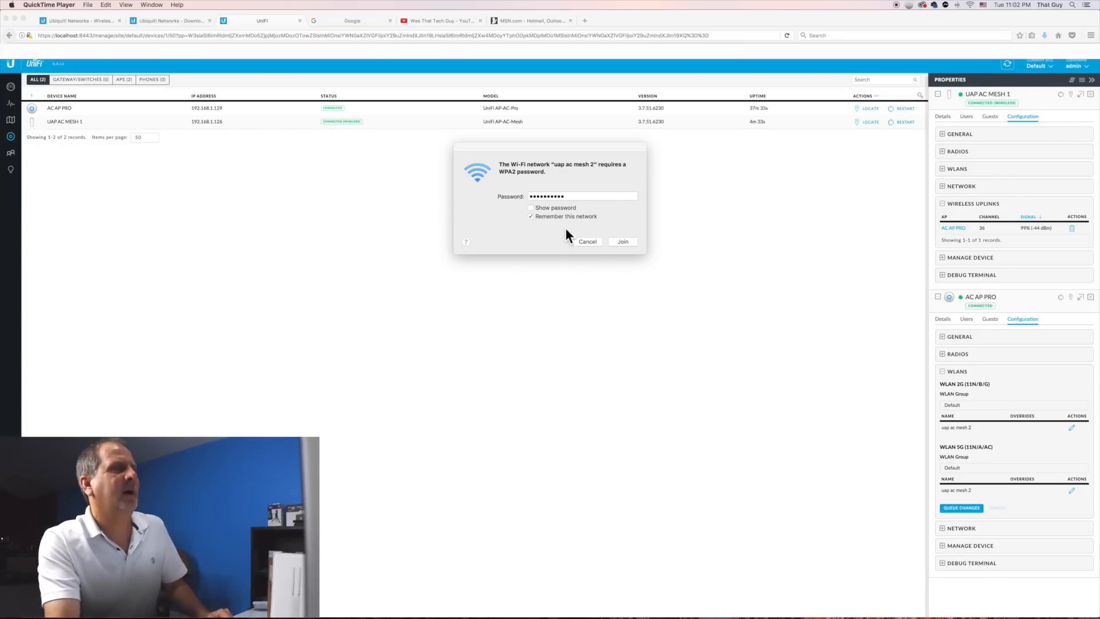
{"action": "left_click", "coordinate": [621, 241]}
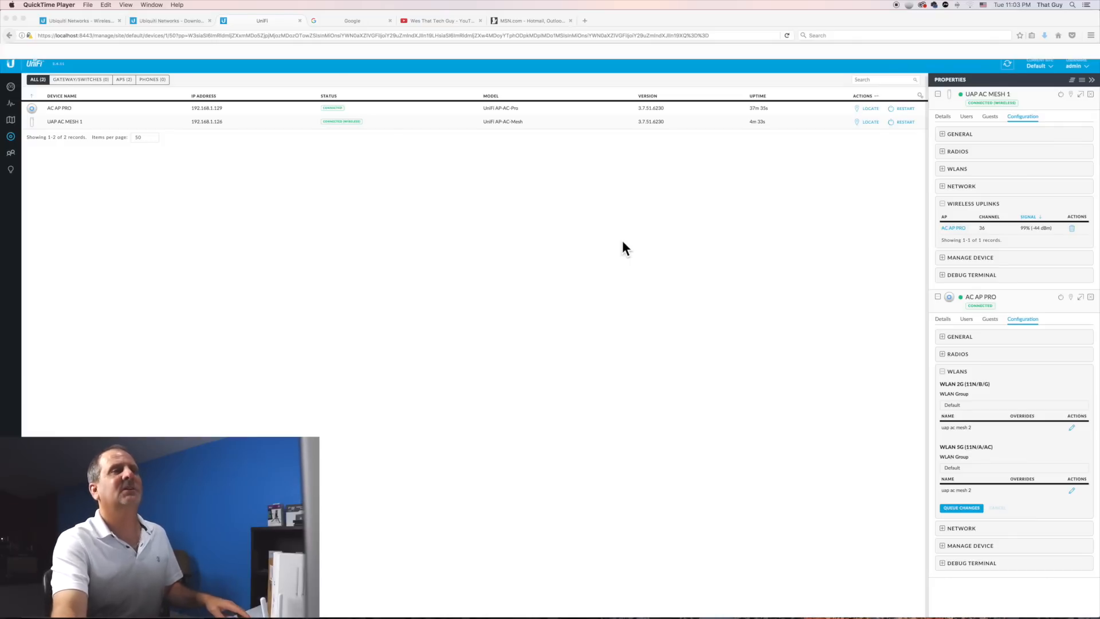
{"action": "left_click", "coordinate": [971, 7]}
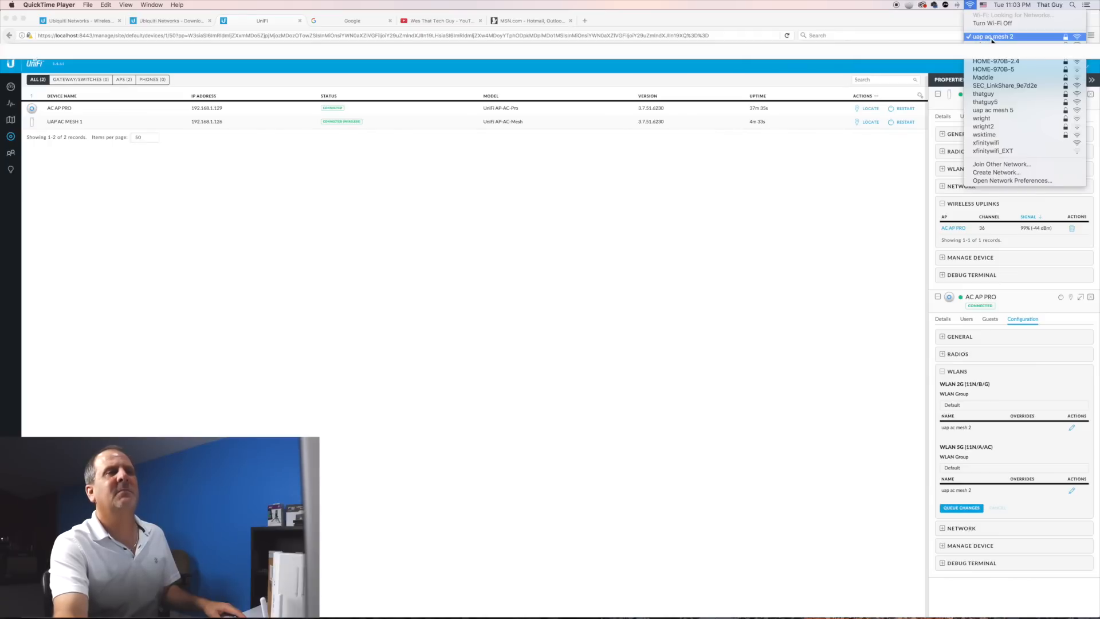
{"action": "left_click", "coordinate": [971, 6]}
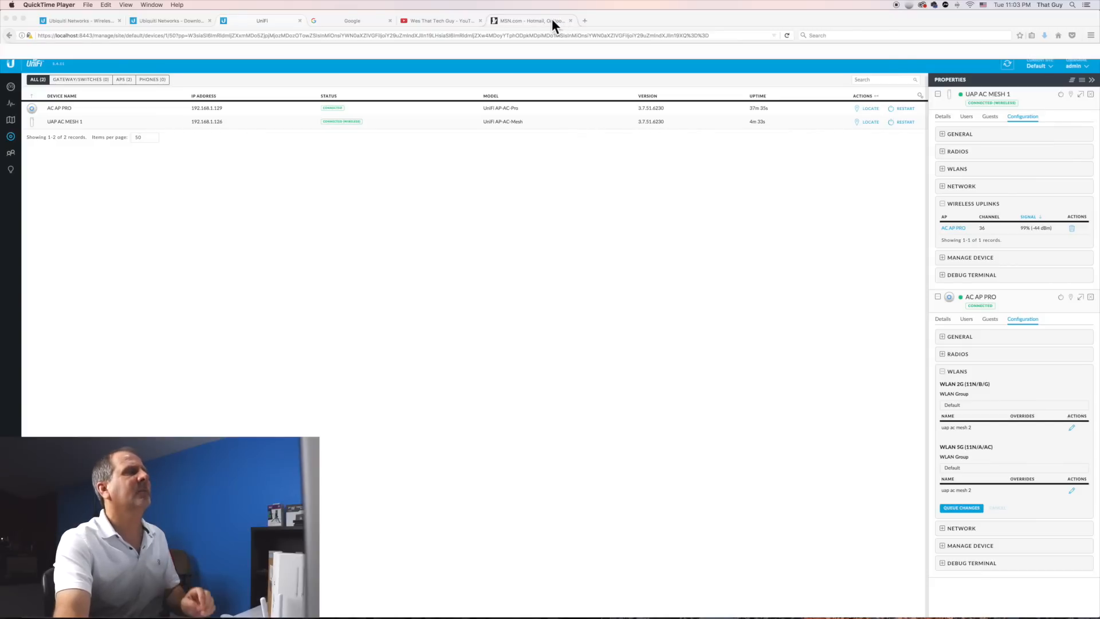
Step: Load speedtest.net in place of the MSN page, run a speed test, and check which Wi-Fi network is connected
{"action": "left_click", "coordinate": [534, 17]}
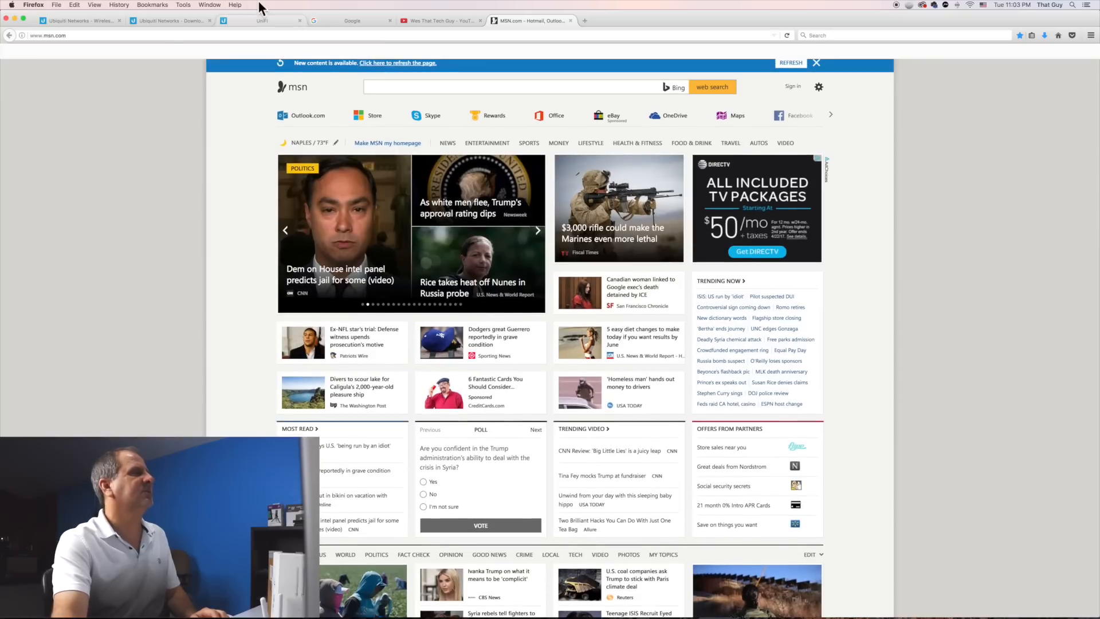
{"action": "left_click", "coordinate": [68, 34]}
{"action": "left_click", "coordinate": [50, 36]}
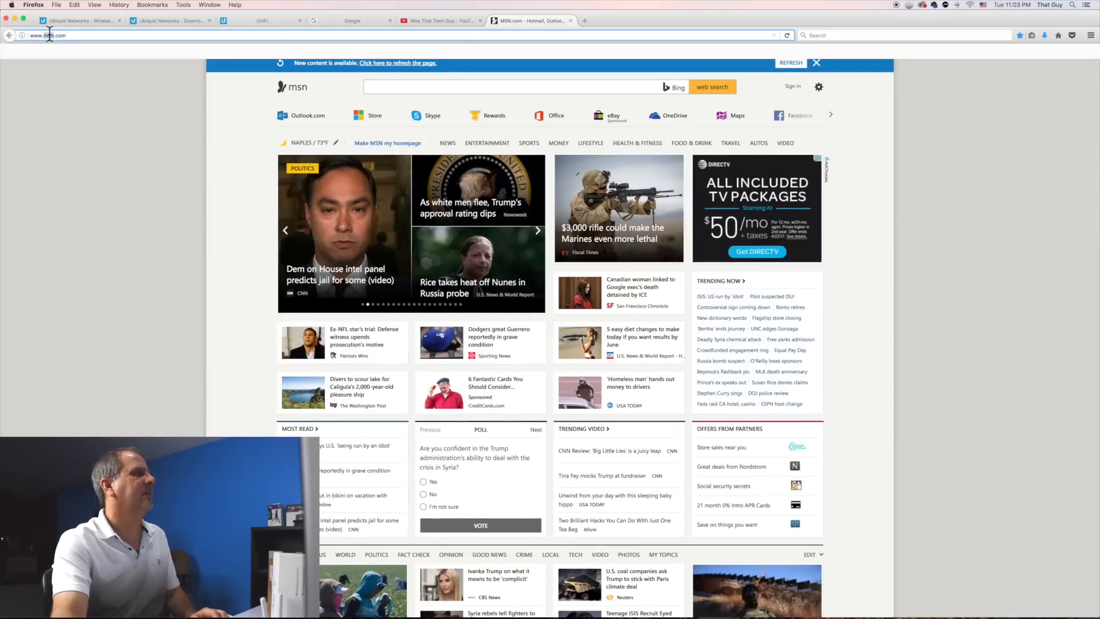
{"action": "triple_click", "coordinate": [80, 36]}
{"action": "type", "text": "ms"}
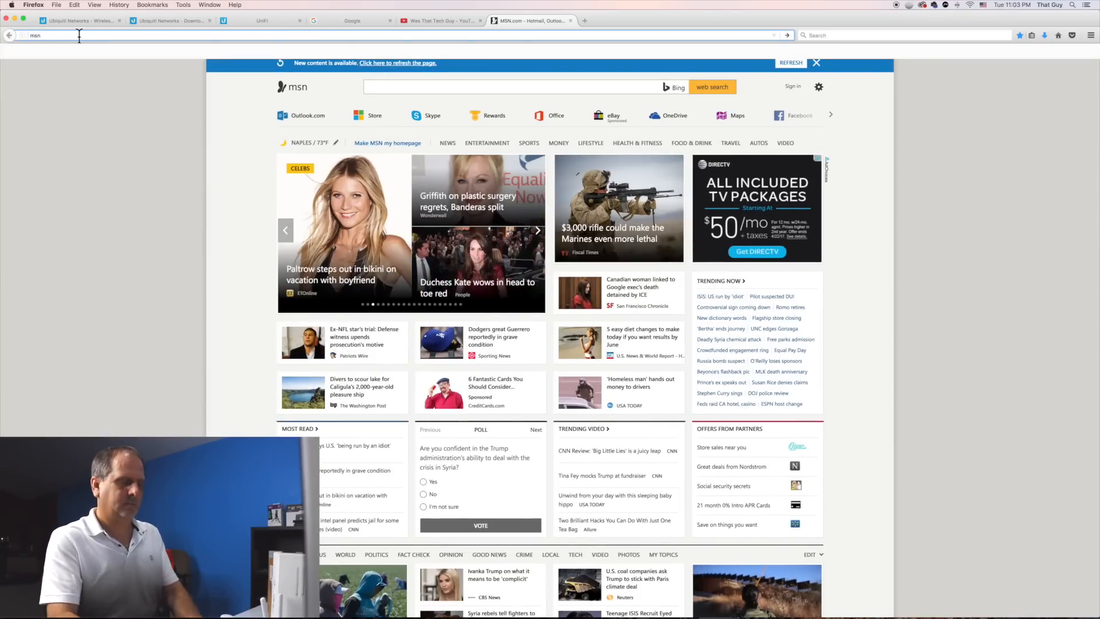
{"action": "type", "text": "peedte"}
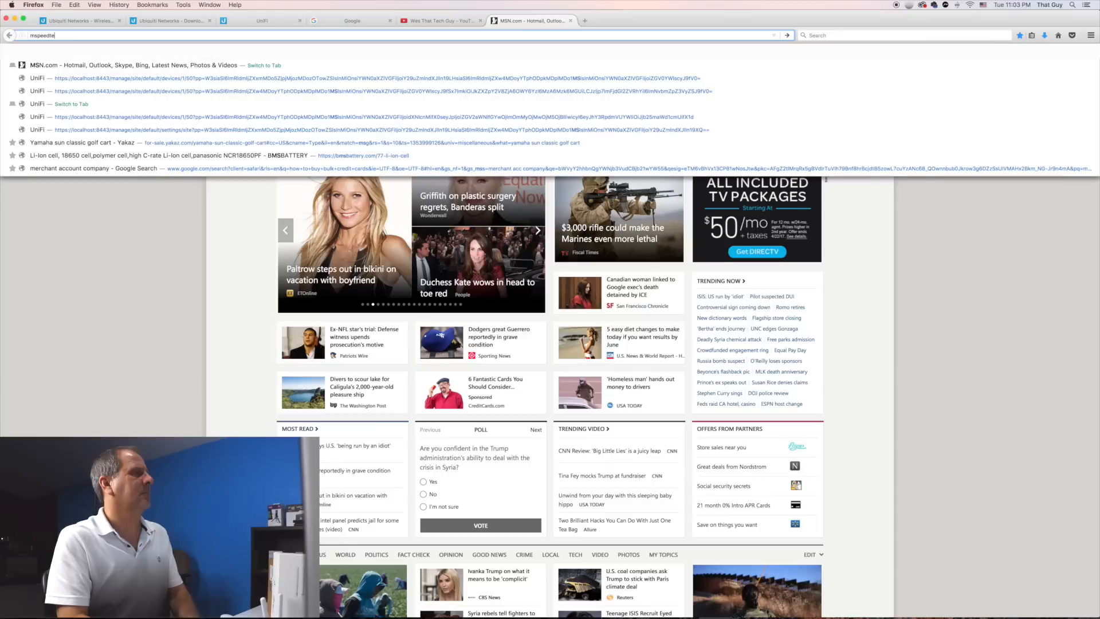
{"action": "type", "text": "r"}
{"action": "key", "text": "BackSpace"}
{"action": "key", "text": "BackSpace"}
{"action": "key", "text": "BackSpace"}
{"action": "key", "text": "BackSpace"}
{"action": "key", "text": "BackSpace"}
{"action": "type", "text": "speedtest.net"}
{"action": "key", "text": "Return"}
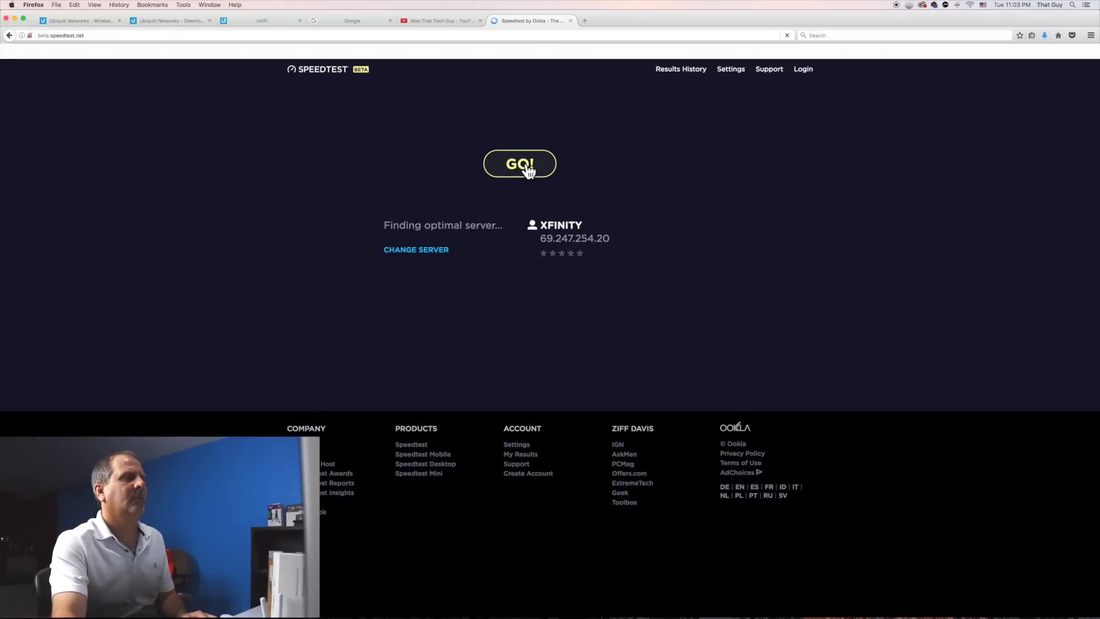
{"action": "left_click", "coordinate": [525, 167]}
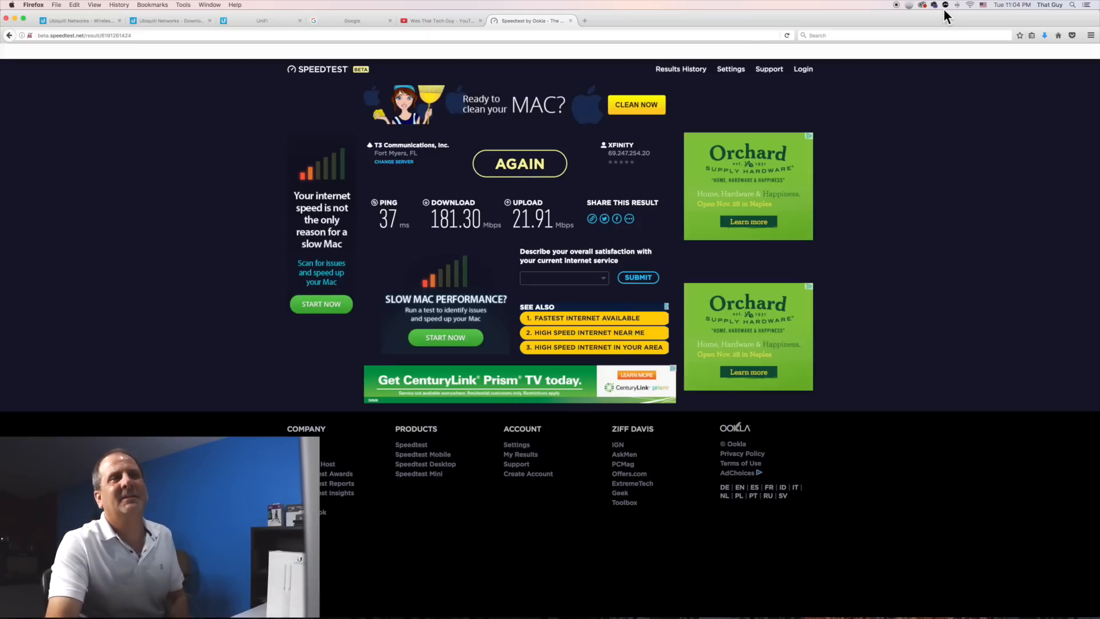
{"action": "left_click", "coordinate": [971, 5]}
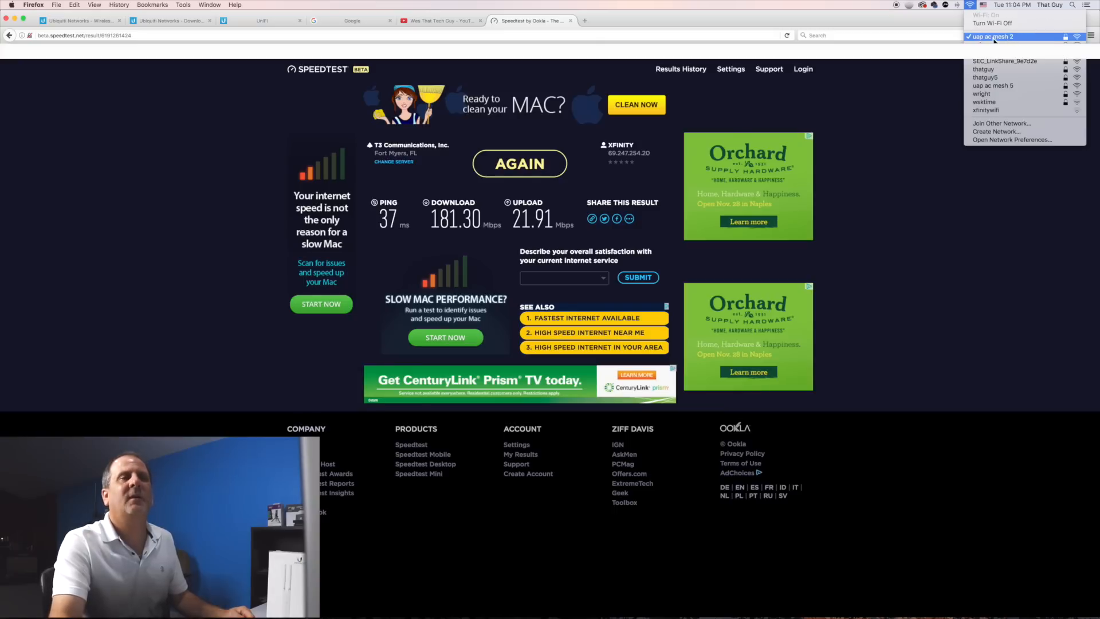
Step: In the UniFi Controller, override the 5G WLAN SSID of UAP AC MESH 1 with uap ac mesh 3, without having the browser remember the login
{"action": "left_click", "coordinate": [260, 19]}
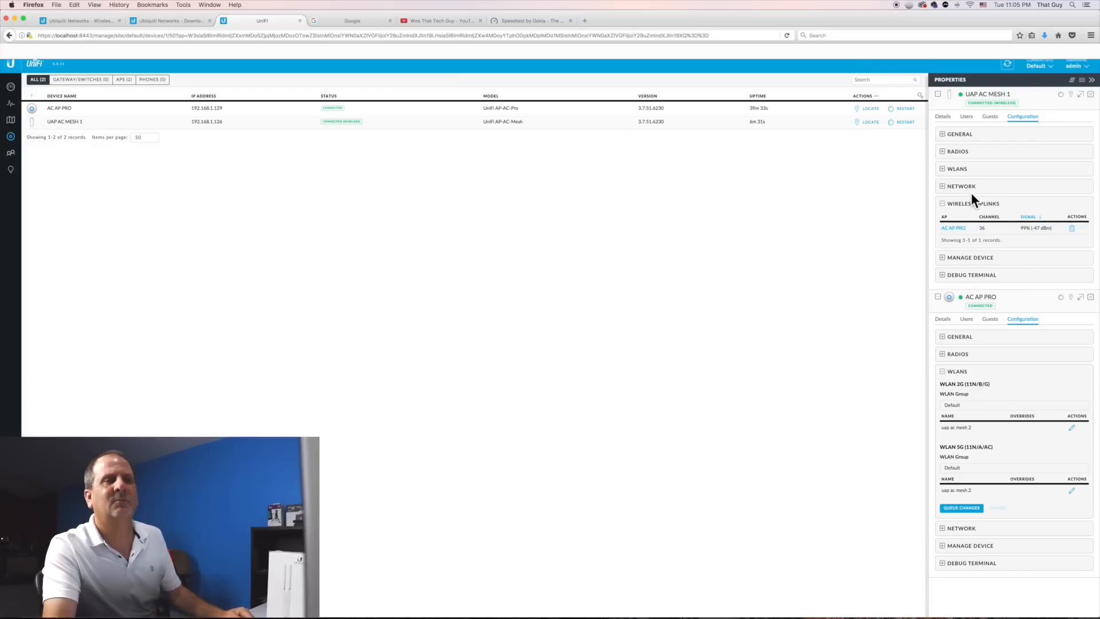
{"action": "left_click", "coordinate": [944, 205]}
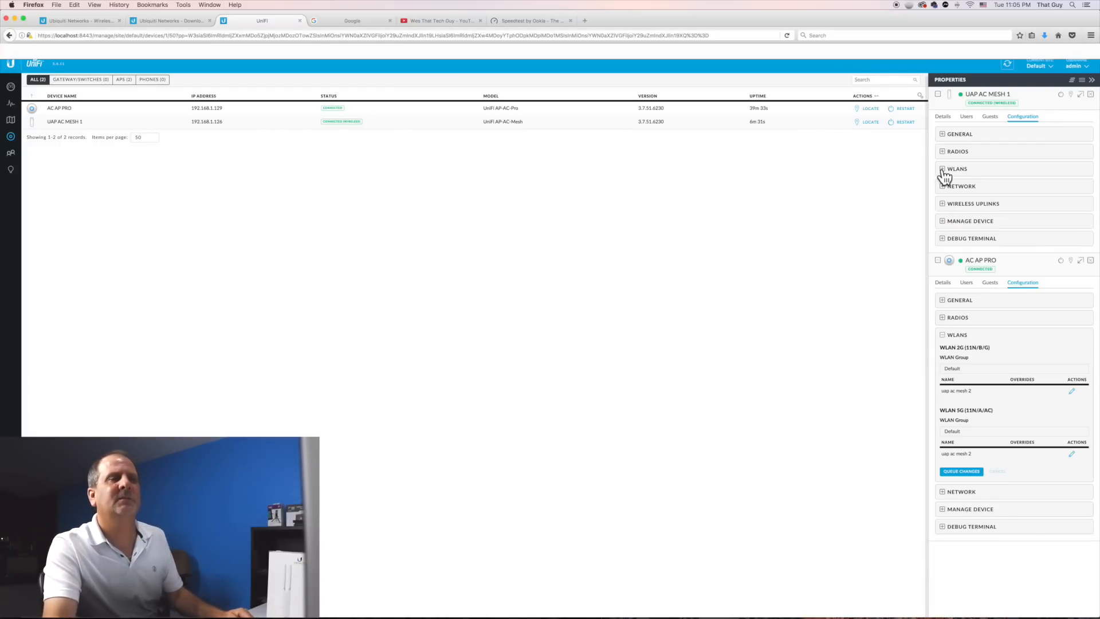
{"action": "left_click", "coordinate": [943, 172]}
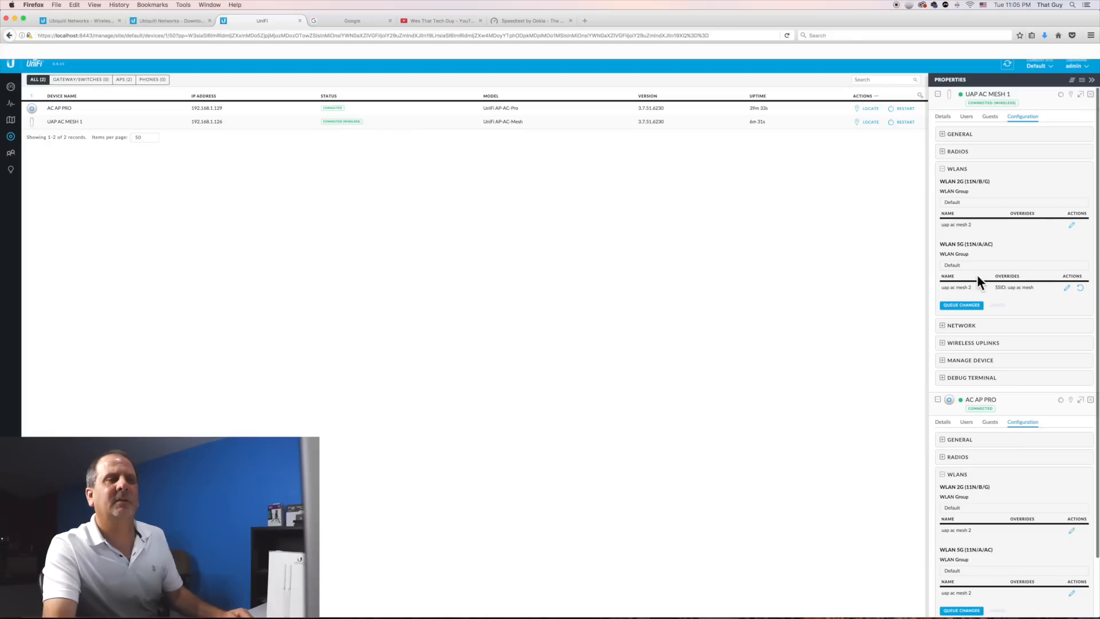
{"action": "left_click", "coordinate": [1068, 289]}
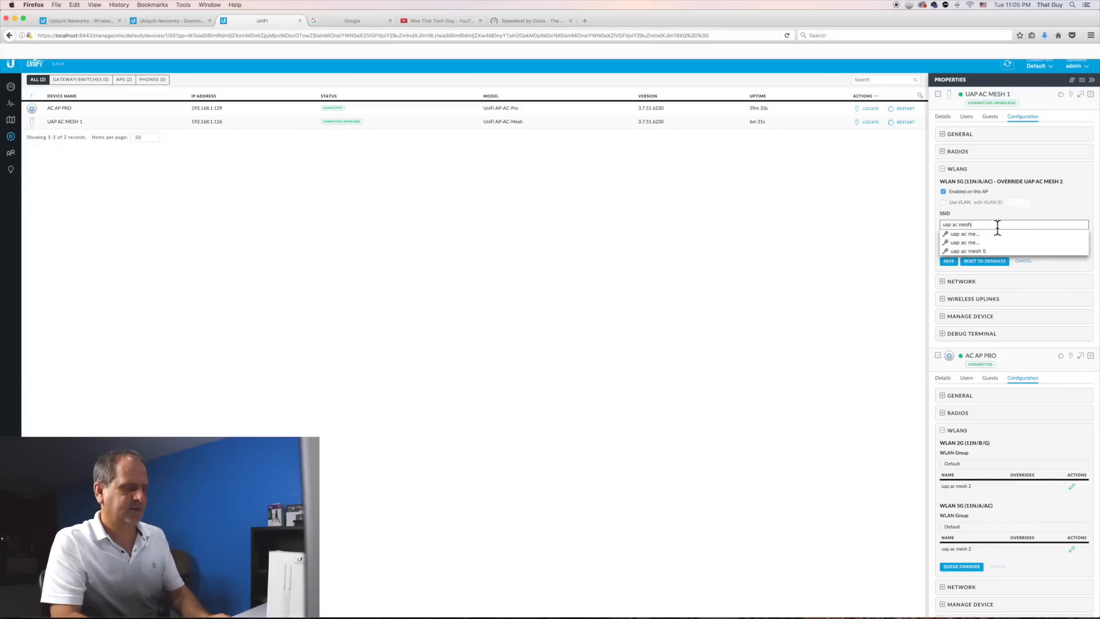
{"action": "type", "text": "3"}
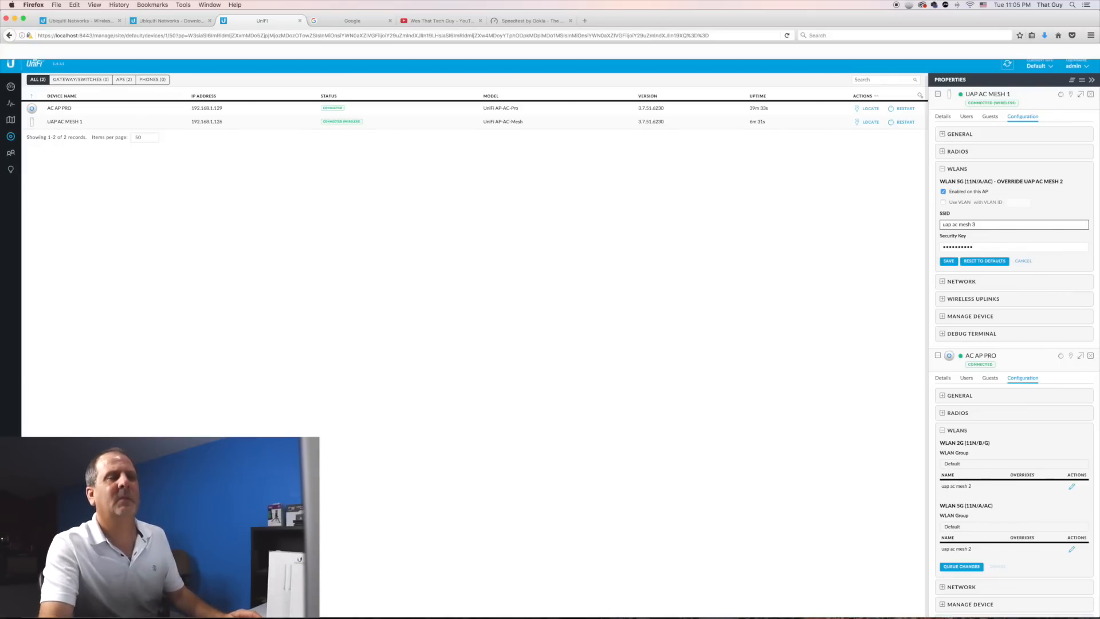
{"action": "left_click", "coordinate": [949, 262]}
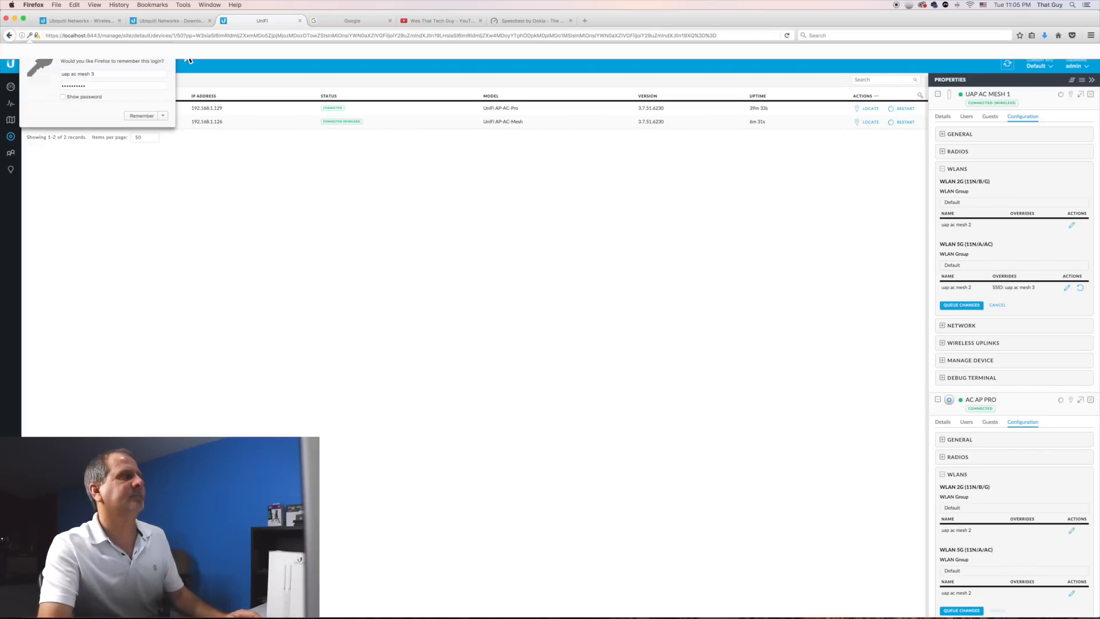
{"action": "left_click", "coordinate": [173, 60]}
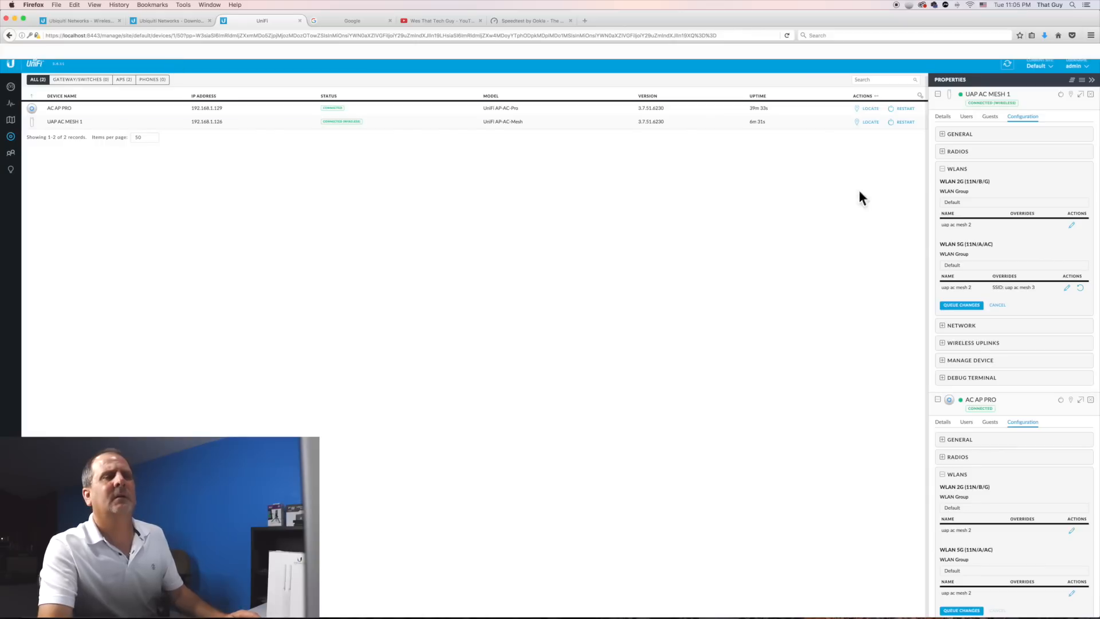
Step: Queue and apply the WLAN changes to UAP AC MESH 1, and refresh the device statuses
{"action": "left_click", "coordinate": [953, 306]}
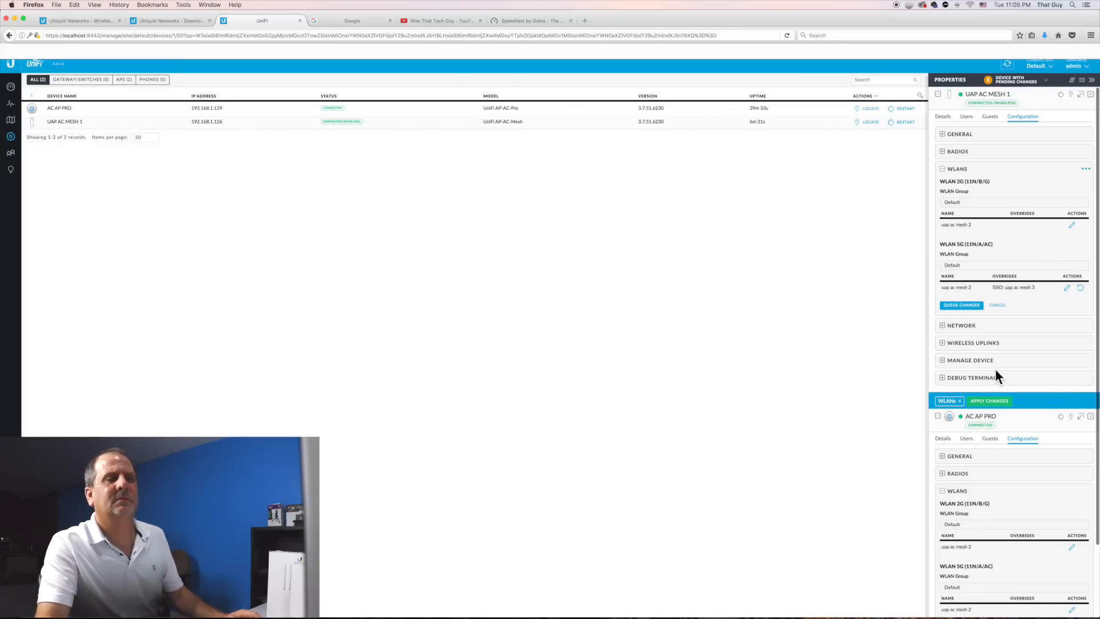
{"action": "left_click", "coordinate": [997, 402]}
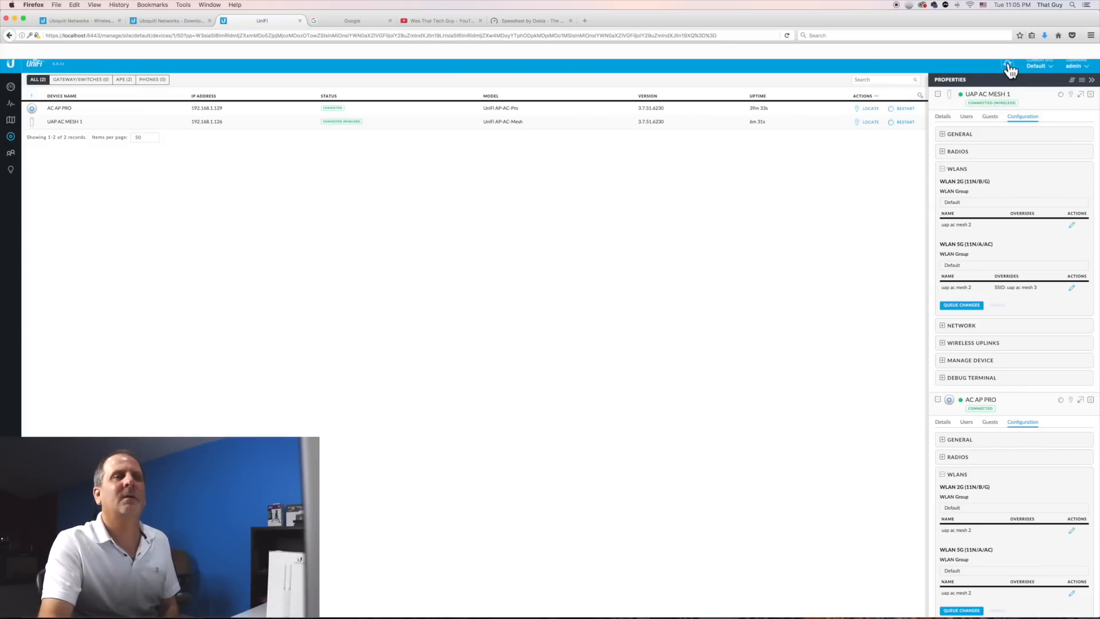
{"action": "left_click", "coordinate": [1010, 69]}
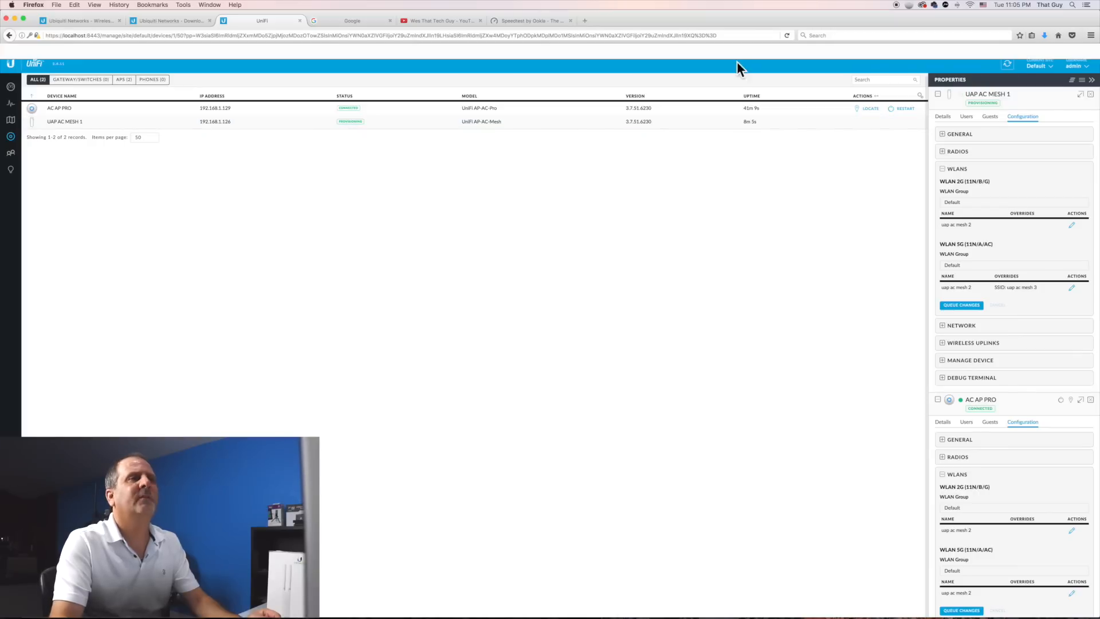
Step: Join the Wi-Fi network uap ac mesh 3 with its WPA2 password, and check which network is connected
{"action": "left_click", "coordinate": [970, 5]}
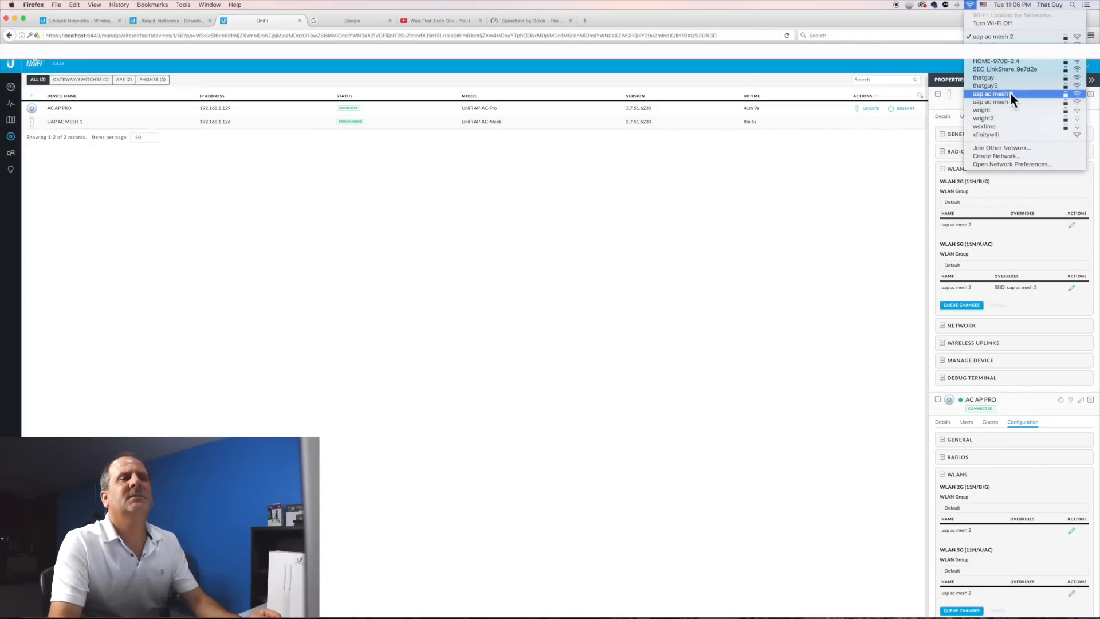
{"action": "left_click", "coordinate": [1009, 94]}
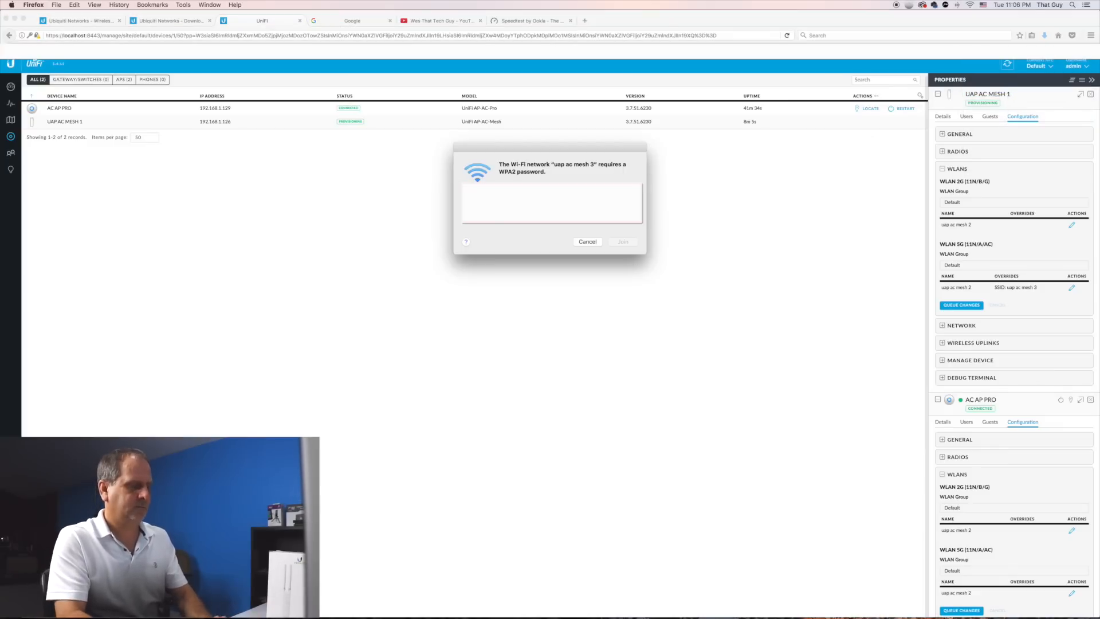
{"action": "type", "text": "********"}
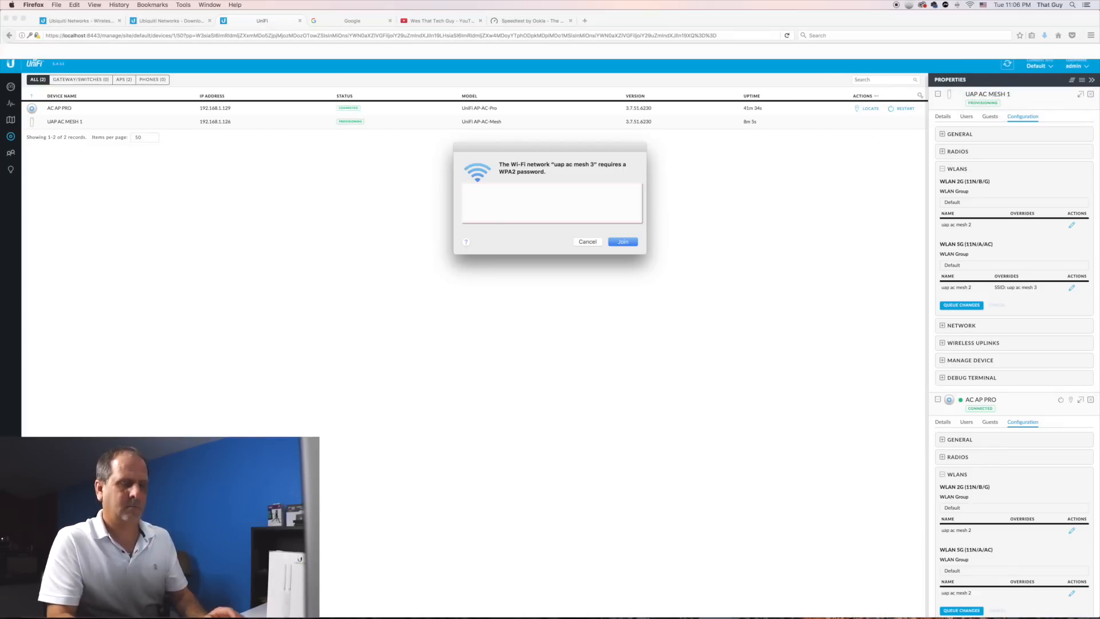
{"action": "key", "text": "Return"}
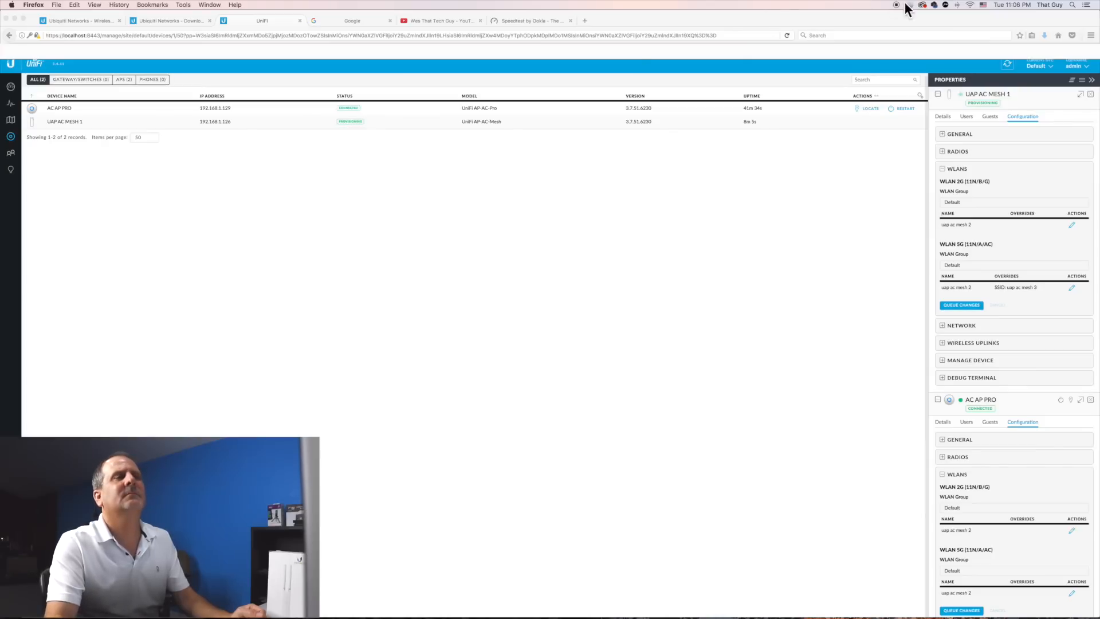
{"action": "left_click", "coordinate": [969, 5]}
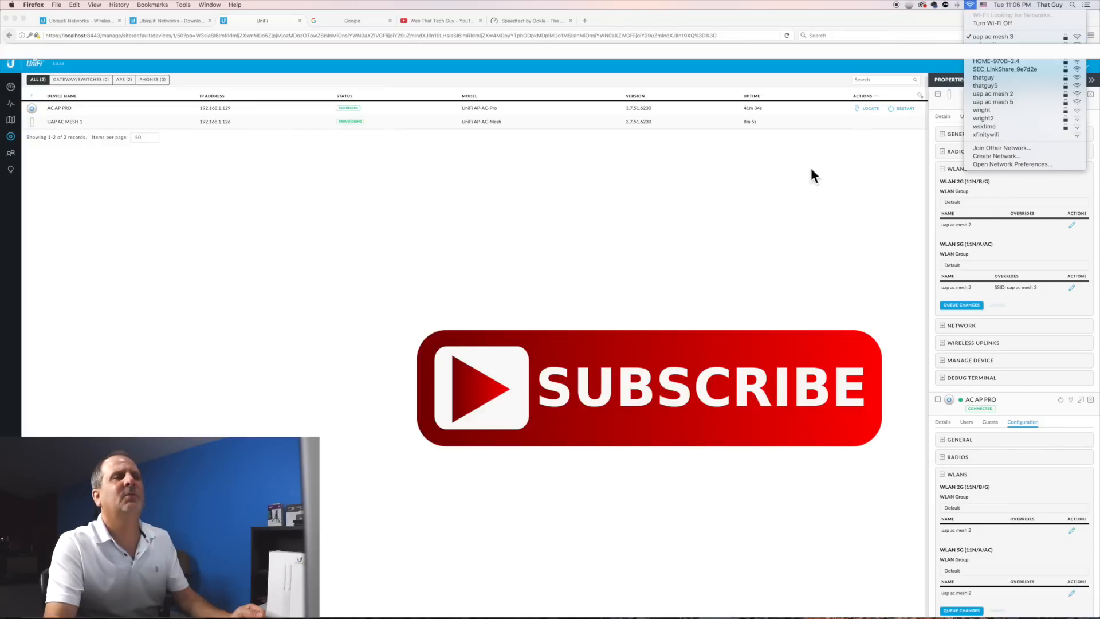
{"action": "left_click", "coordinate": [788, 198]}
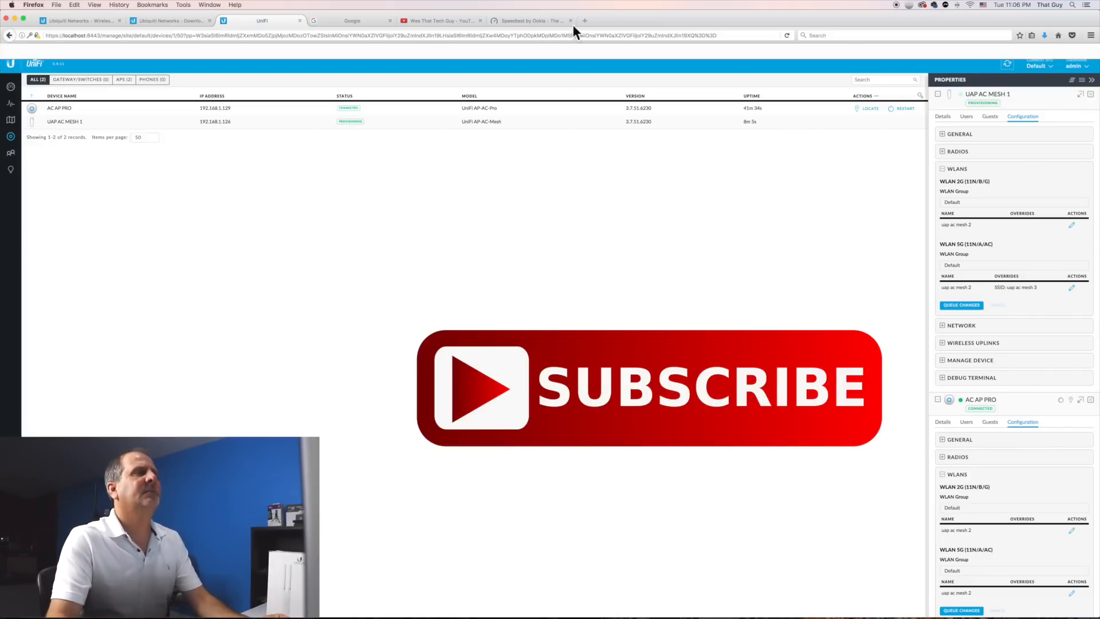
Step: Rerun the speed test over uap ac mesh 3, look at the device list meanwhile, and view the test results
{"action": "left_click", "coordinate": [543, 20]}
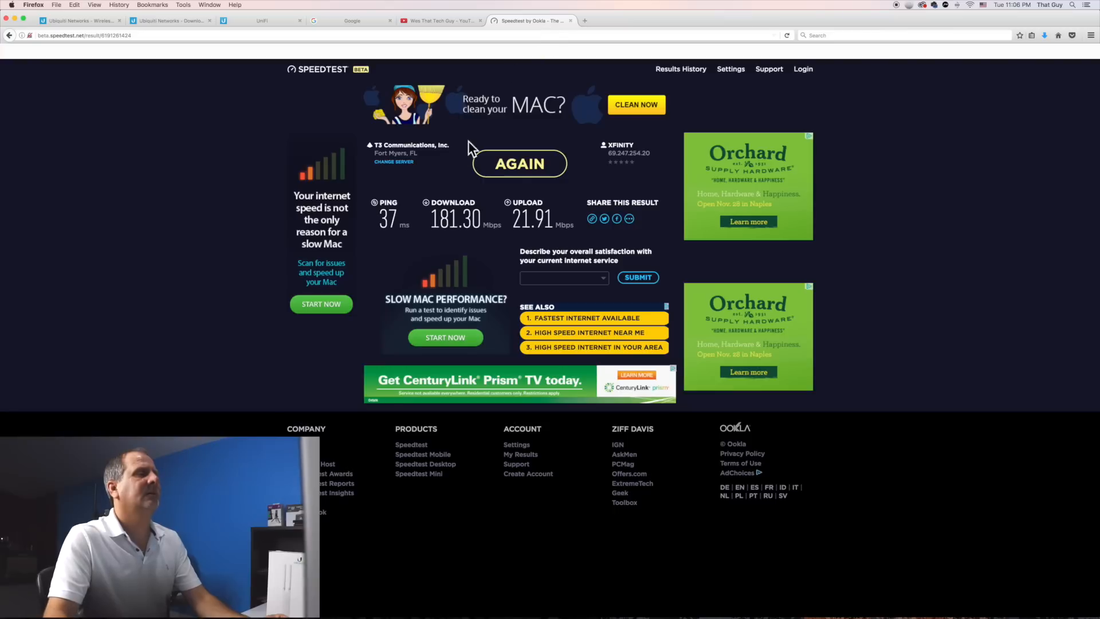
{"action": "left_click", "coordinate": [517, 166]}
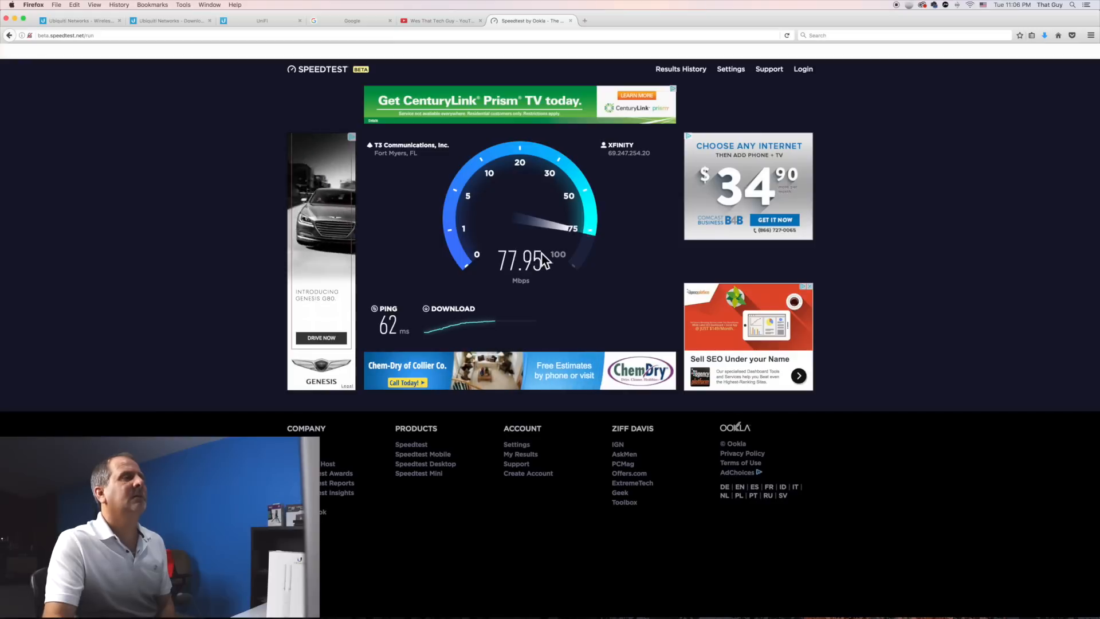
{"action": "left_click", "coordinate": [272, 23]}
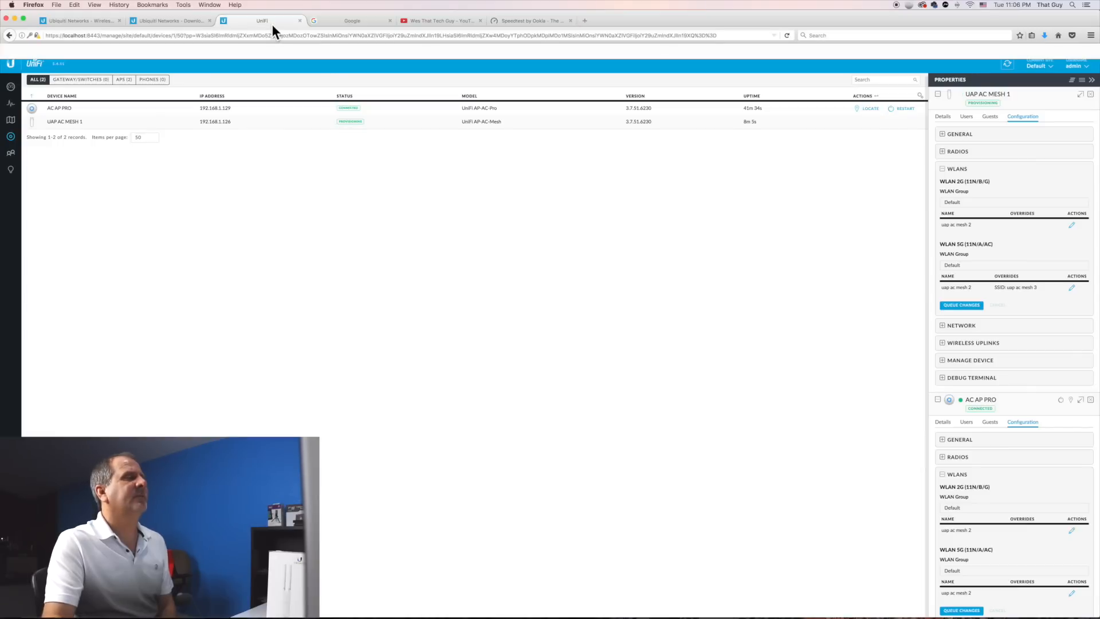
{"action": "left_click", "coordinate": [526, 21]}
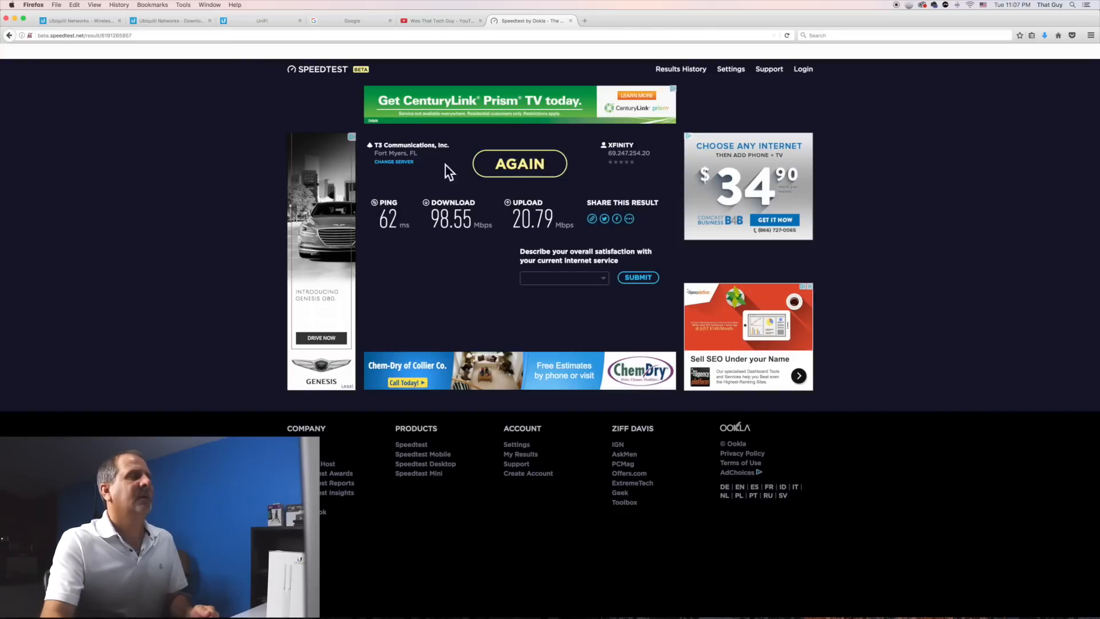
Step: Repeat the speed test over uap ac mesh 3, glancing at the UniFi device list while it runs
{"action": "left_click", "coordinate": [527, 167]}
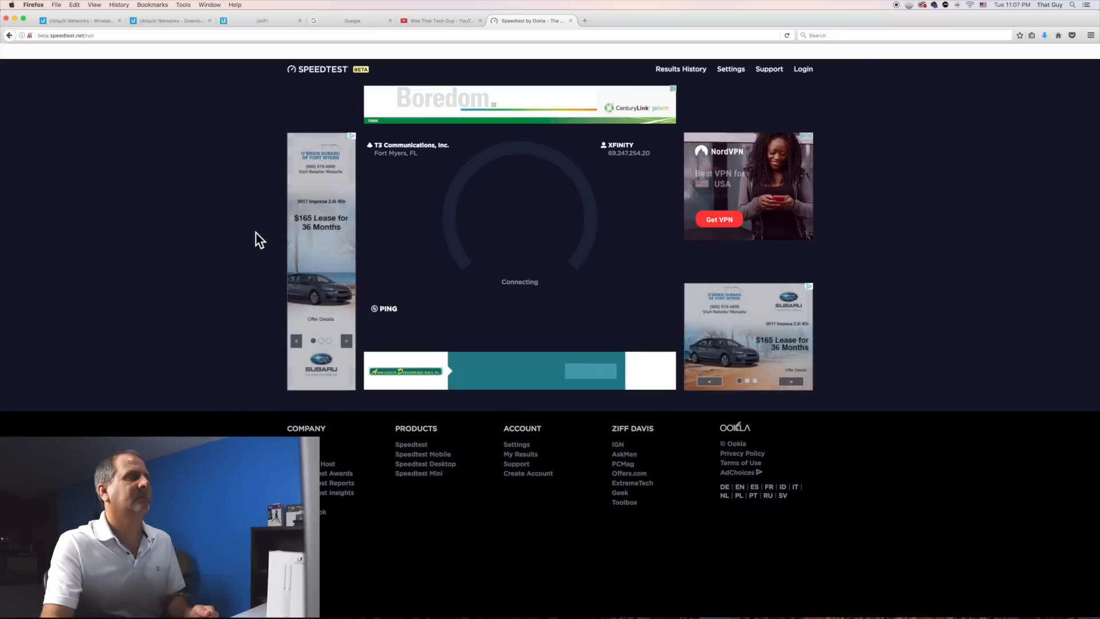
{"action": "left_click", "coordinate": [246, 23]}
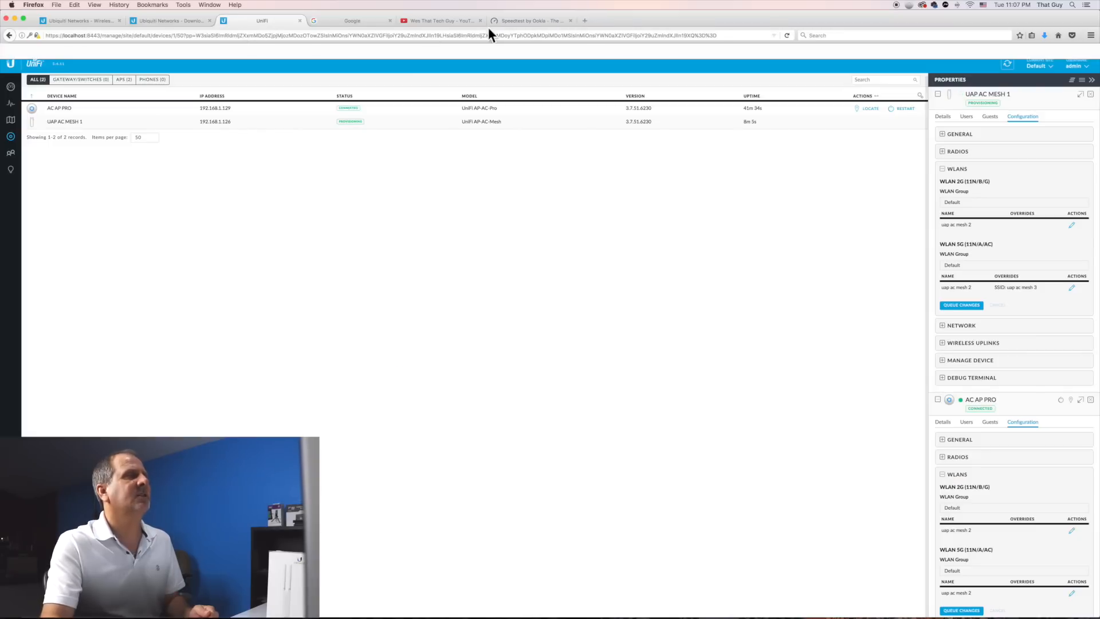
{"action": "left_click", "coordinate": [524, 20]}
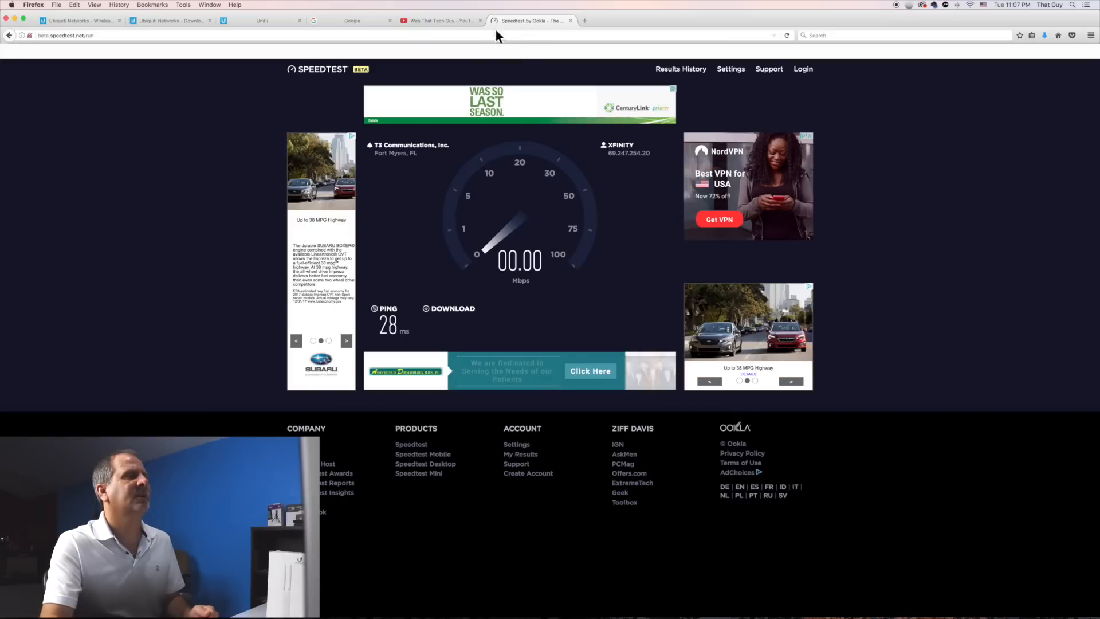